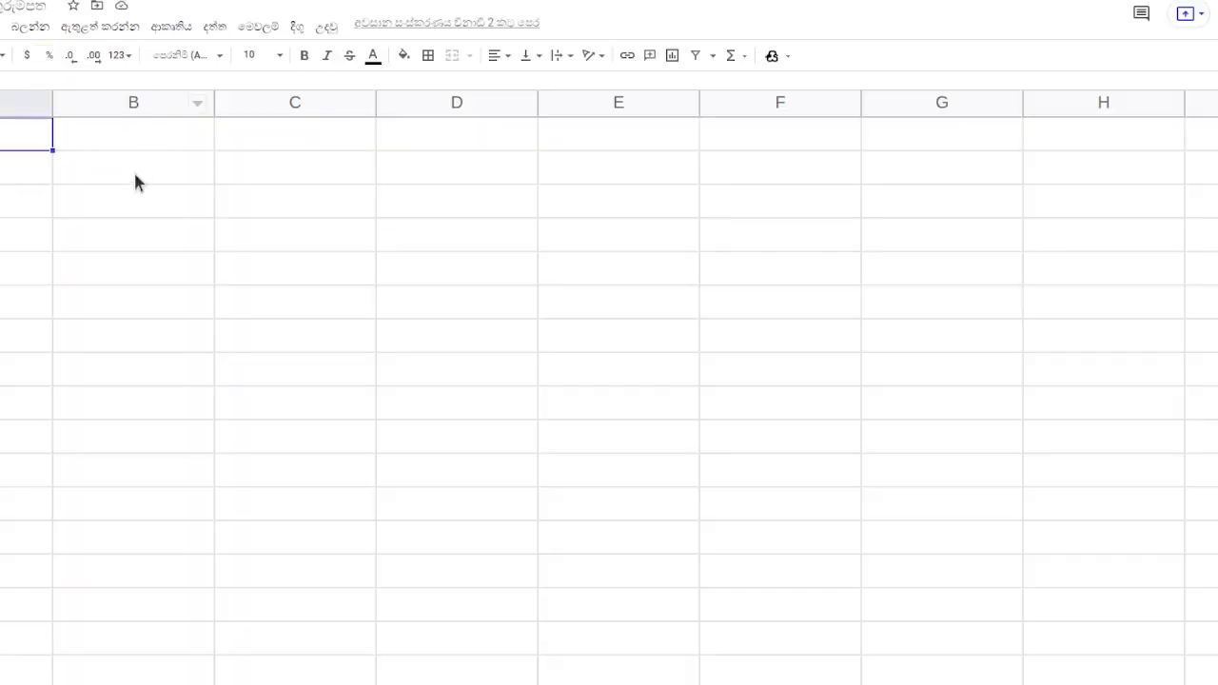
- Enter the label "Date" in B2 and the date 2022-01-11 in C2
left_click(136, 177)
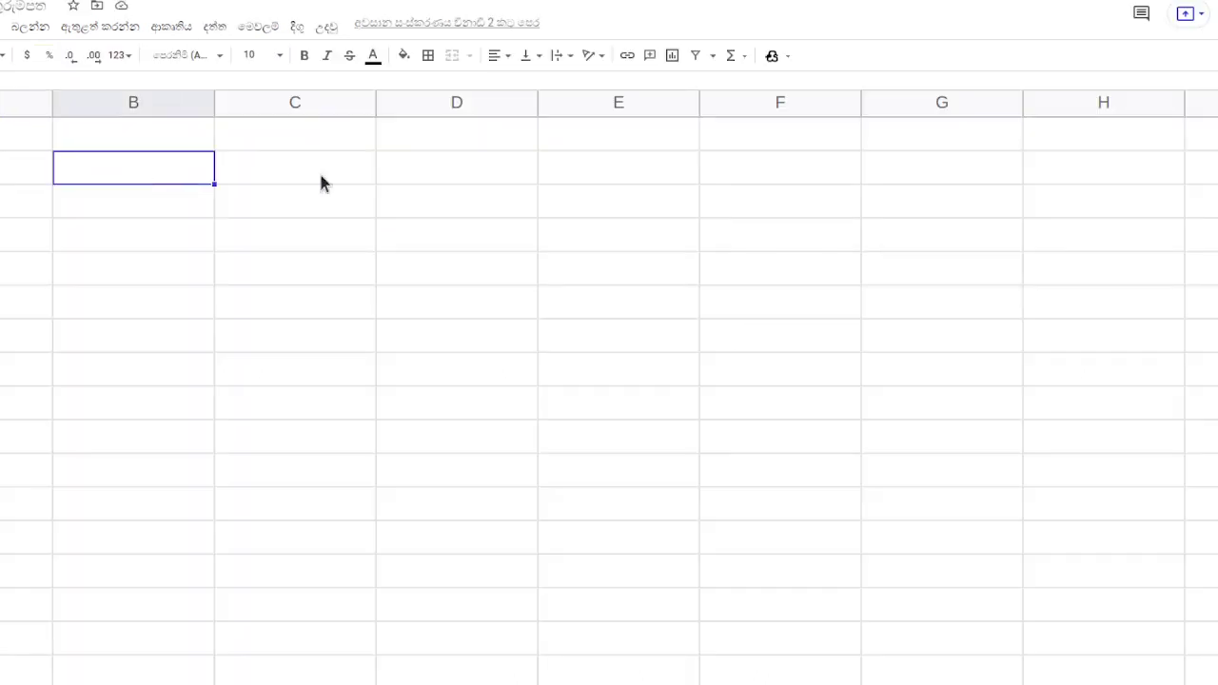
type("Date")
left_click(320, 183)
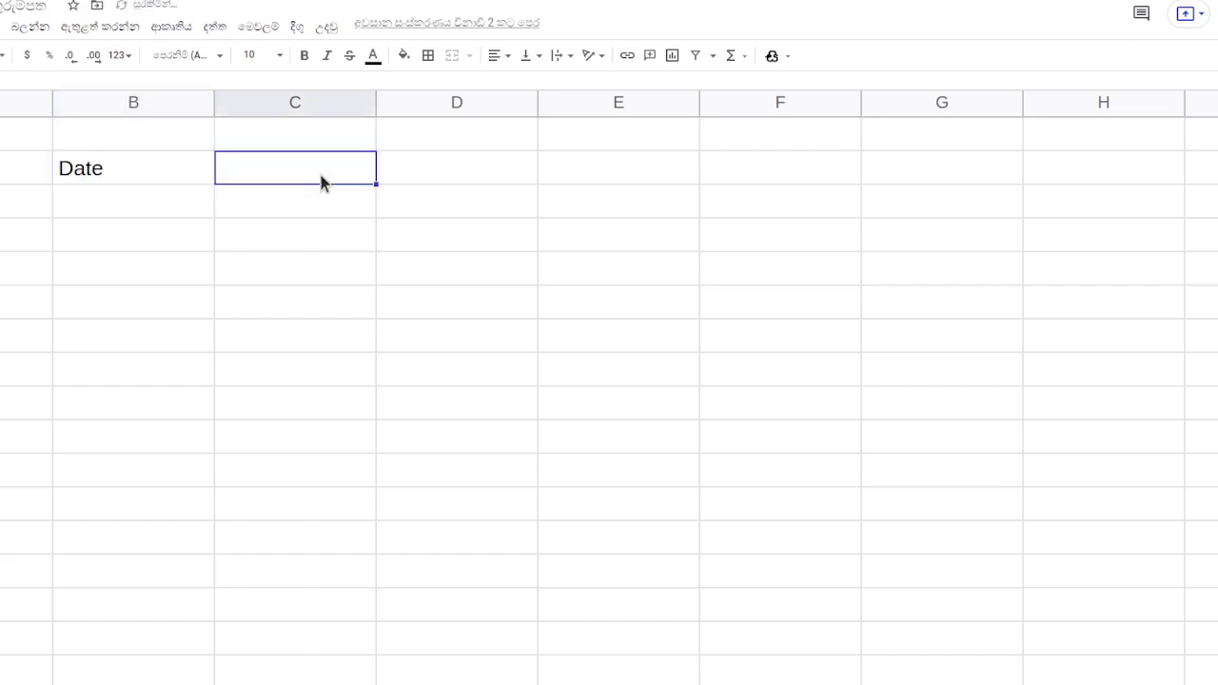
type("2022-")
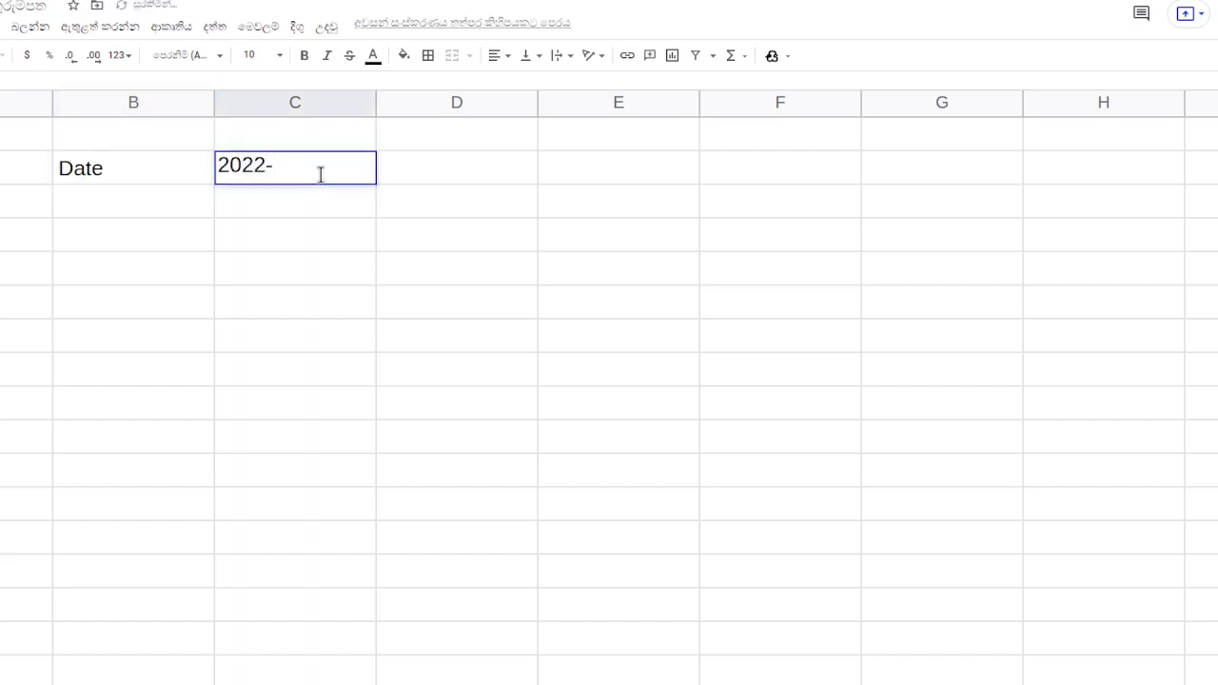
type("01-11")
key("Return")
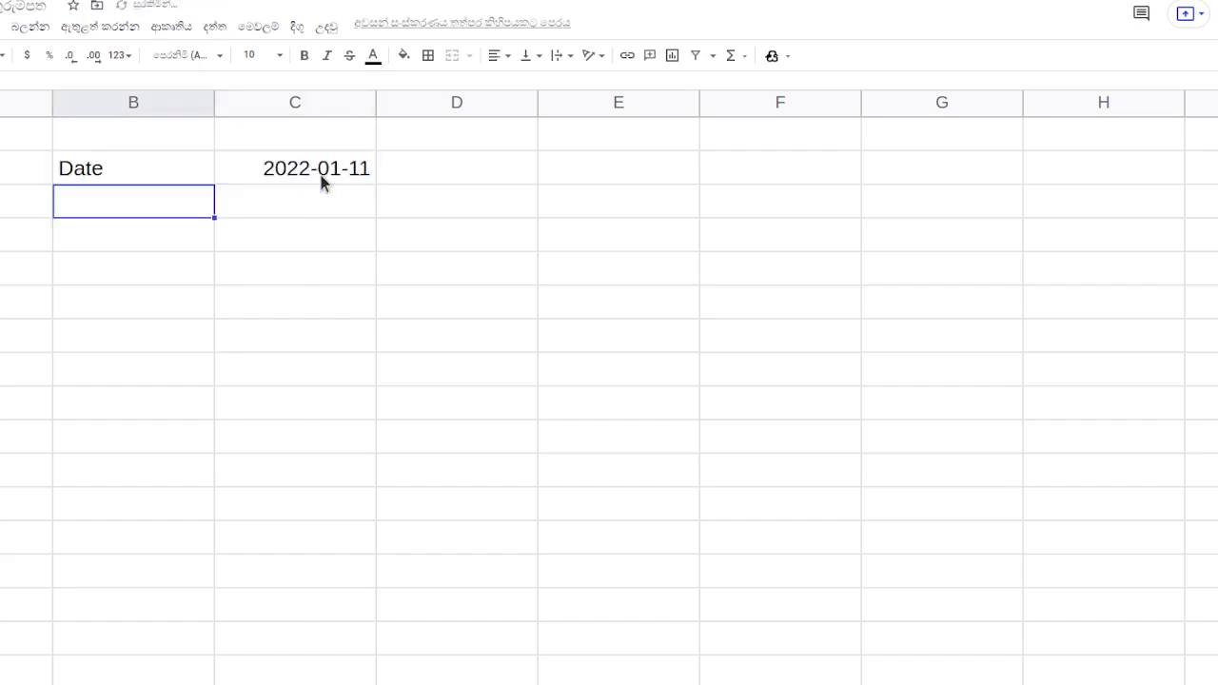
- Enter the label "Amount" in B3 and the value 100000 in C3
type("Amo")
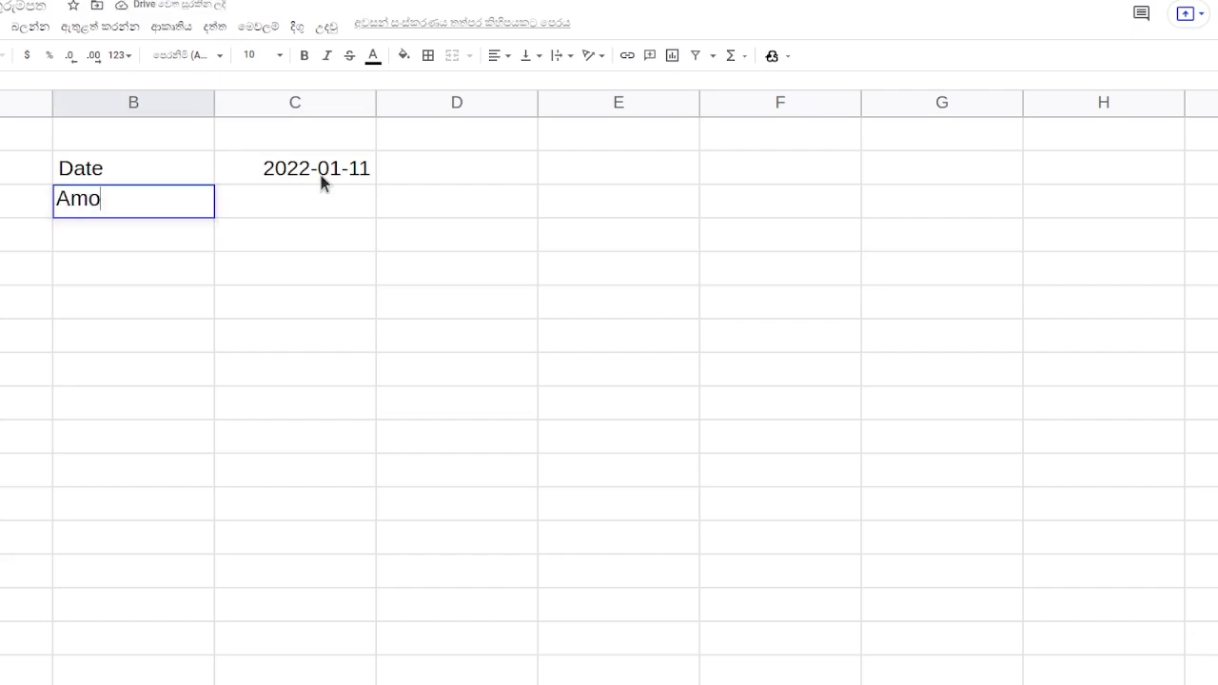
type("unt")
key("Tab")
type("100000")
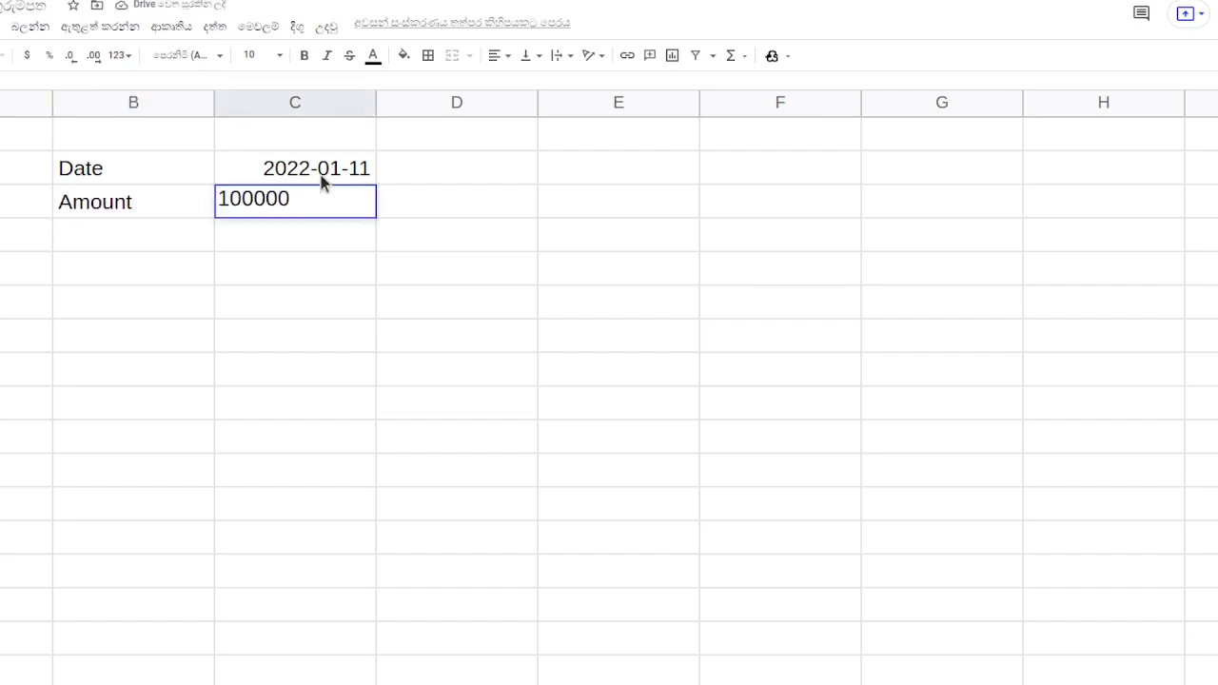
key("Return")
- Apply the financial number format, with thousands separator and two decimals, to the amount in C3
left_click(318, 205)
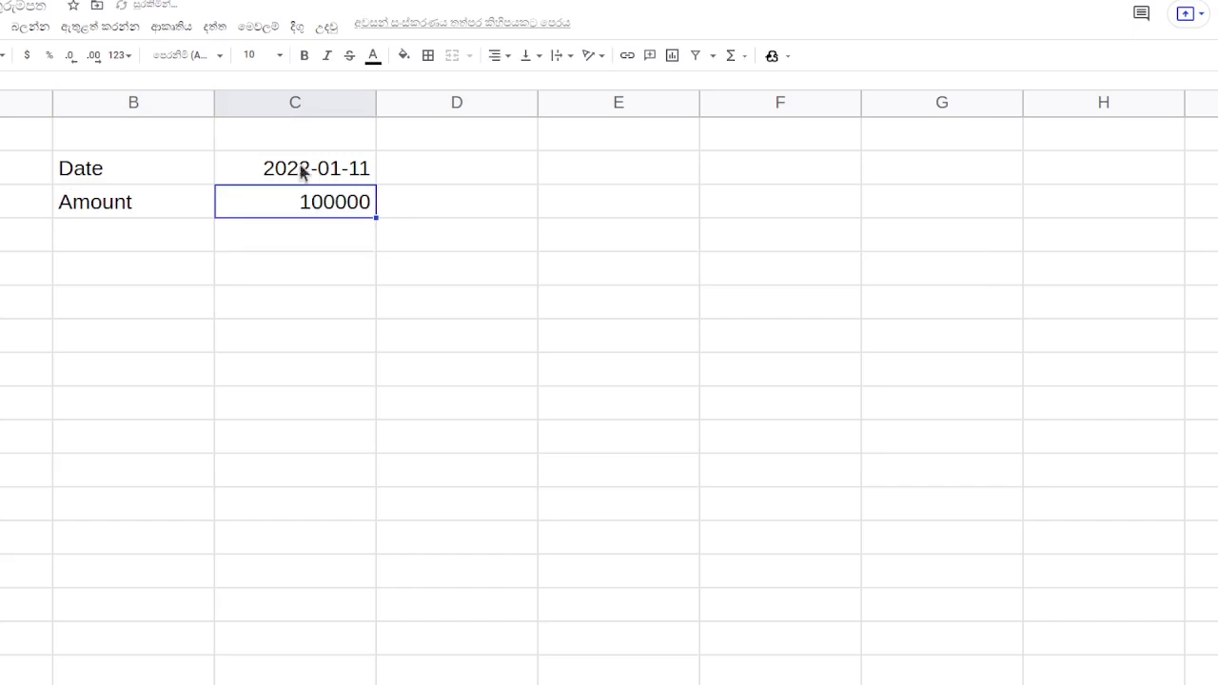
left_click(131, 59)
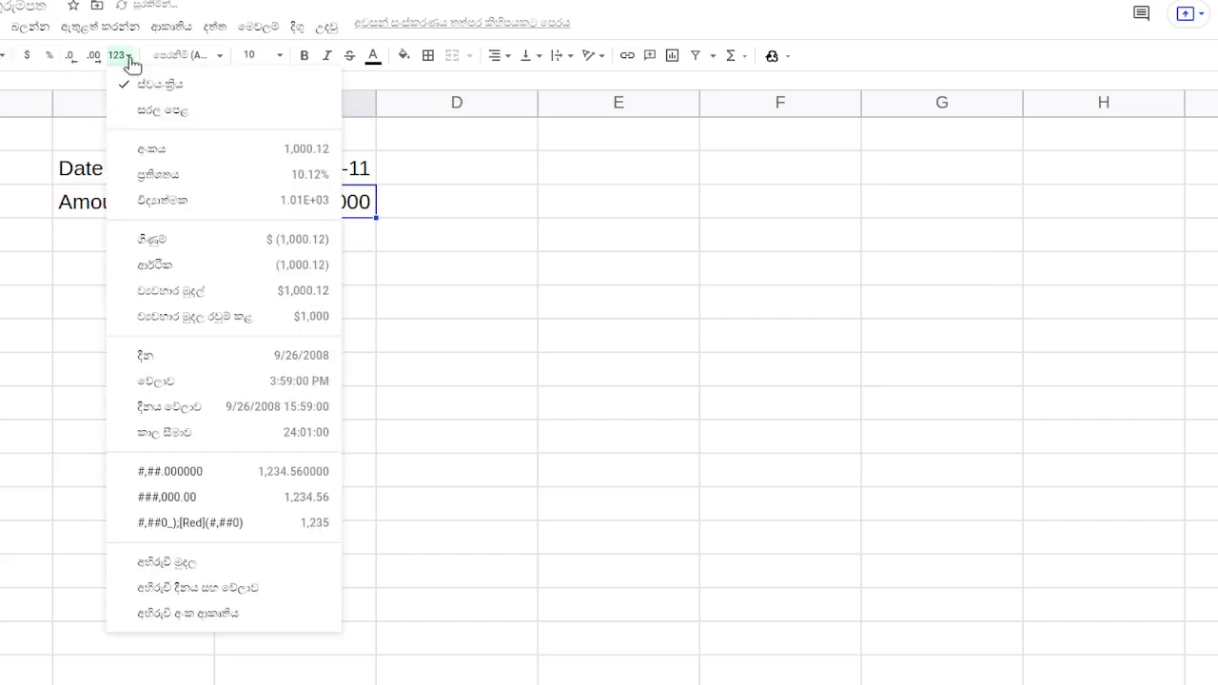
left_click(171, 265)
left_click(623, 305)
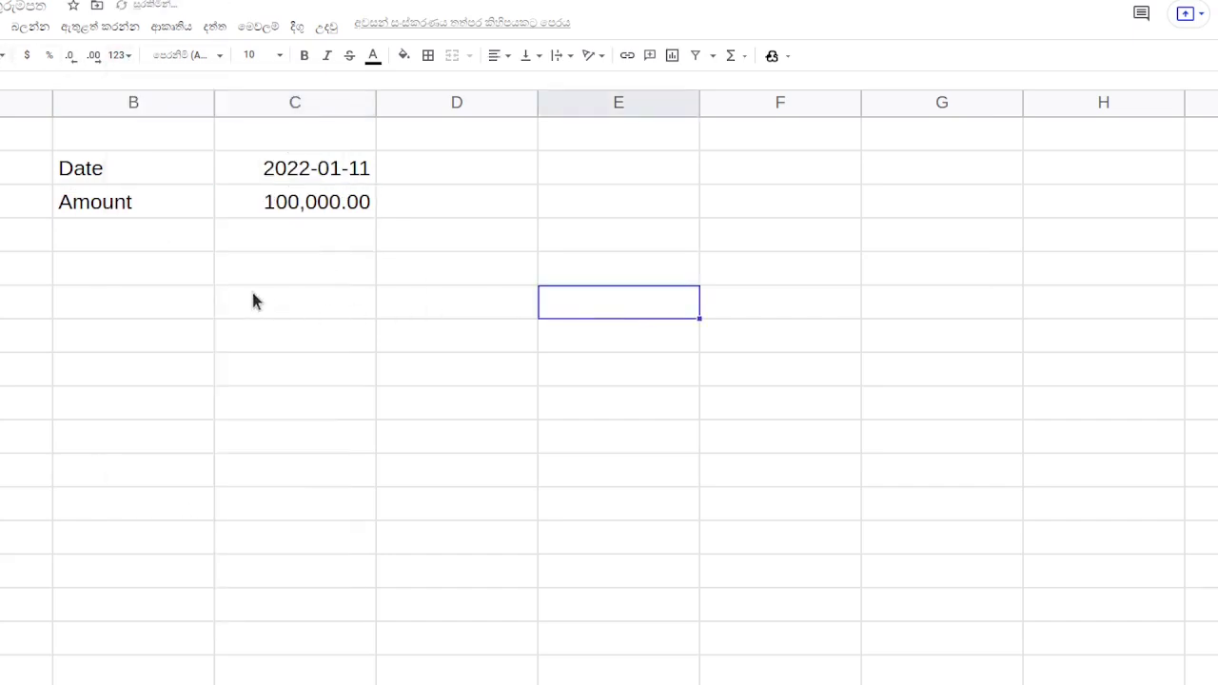
- Enter the label "No of units" in B5, leaving a blank row below the Amount row
left_click(122, 276)
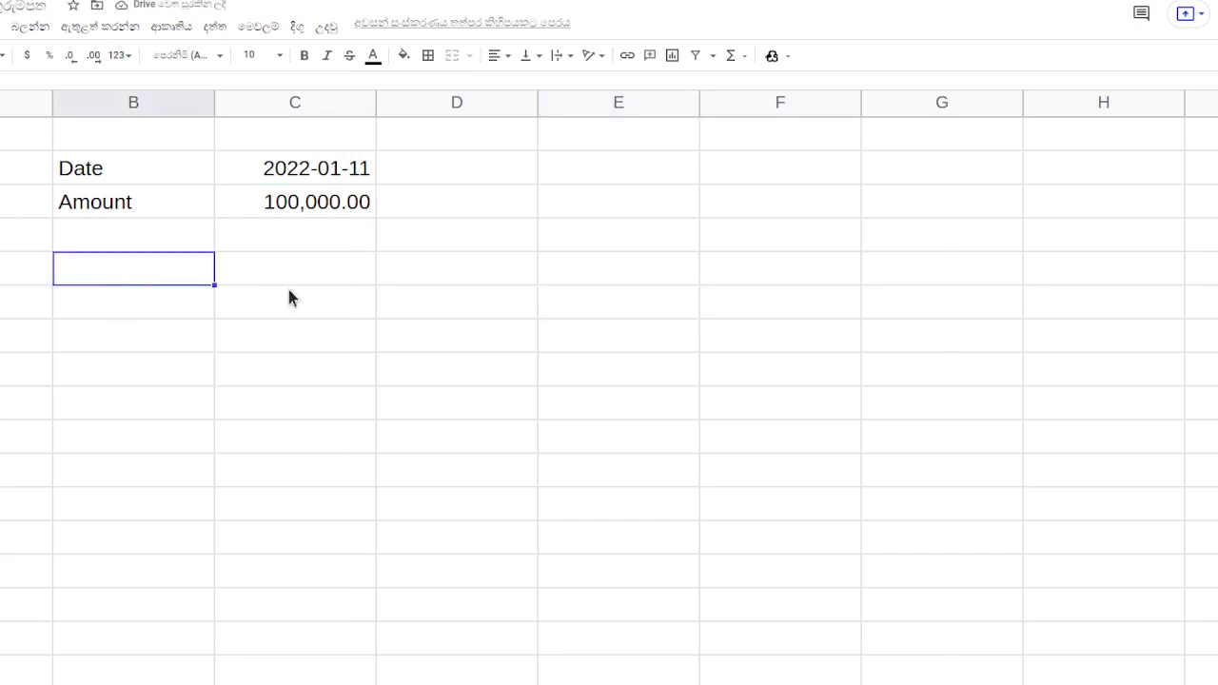
type("No ")
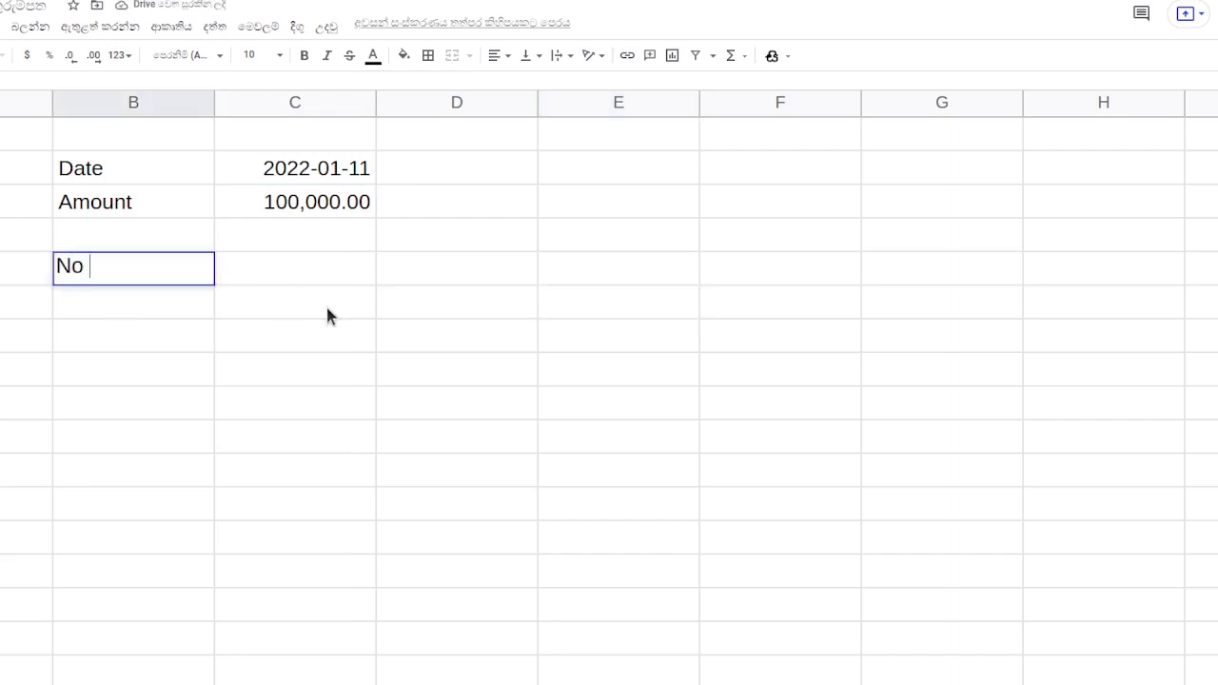
type("of units")
key("Tab")
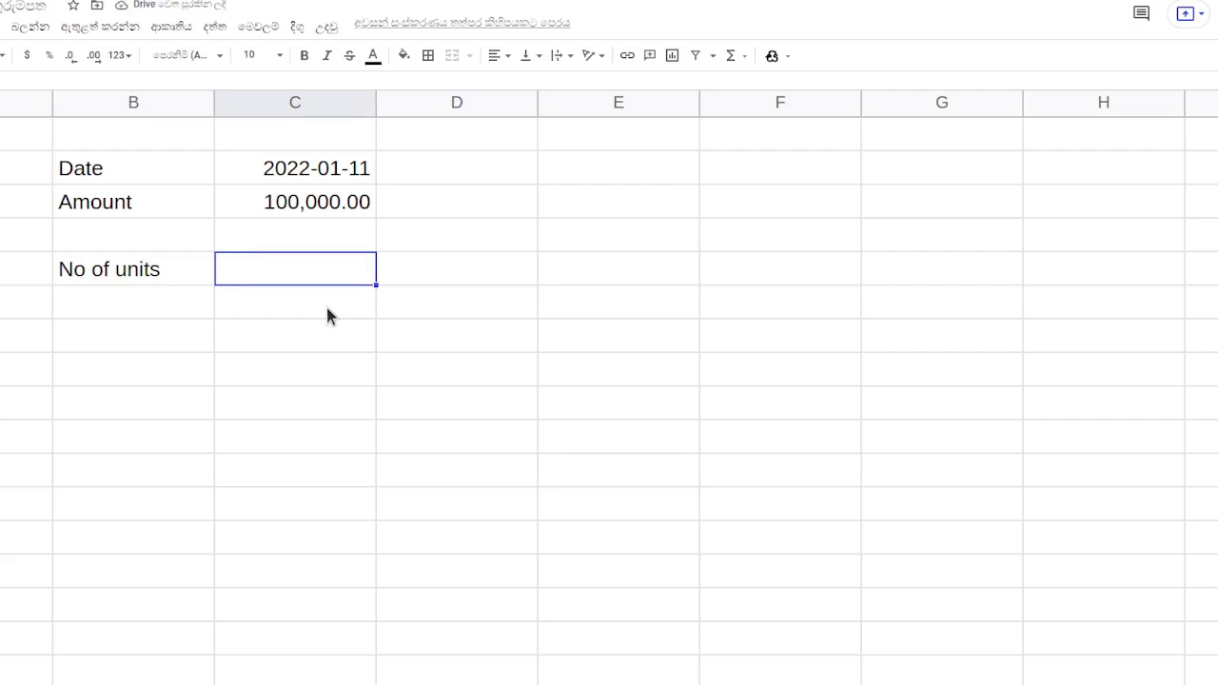
- Insert one more row between the Amount and No of units rows and enter the label "Buying Price" in B4
right_click(10, 245)
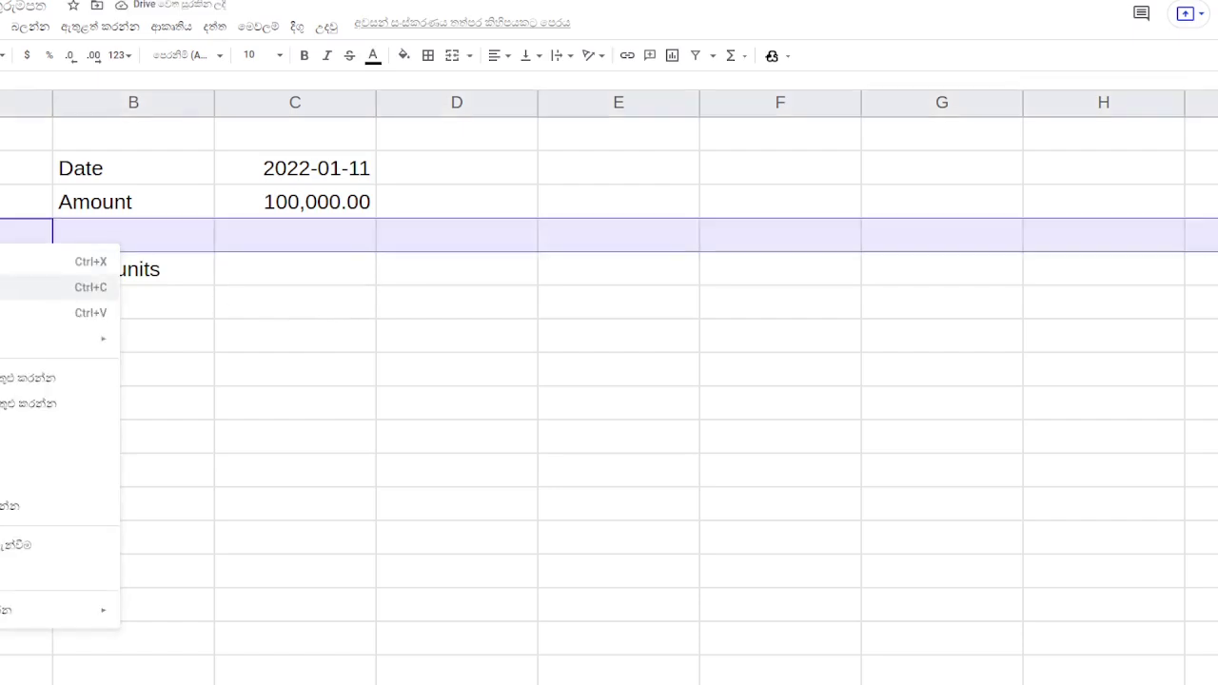
left_click(58, 327)
left_click(143, 245)
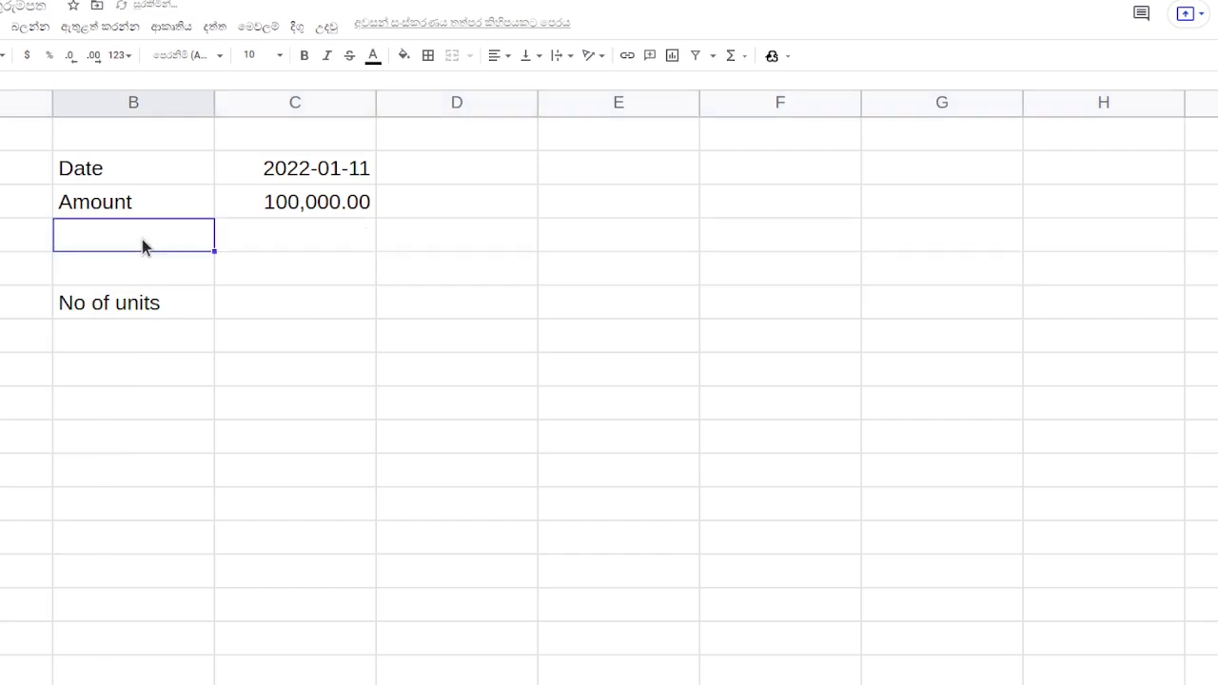
type("Buying ")
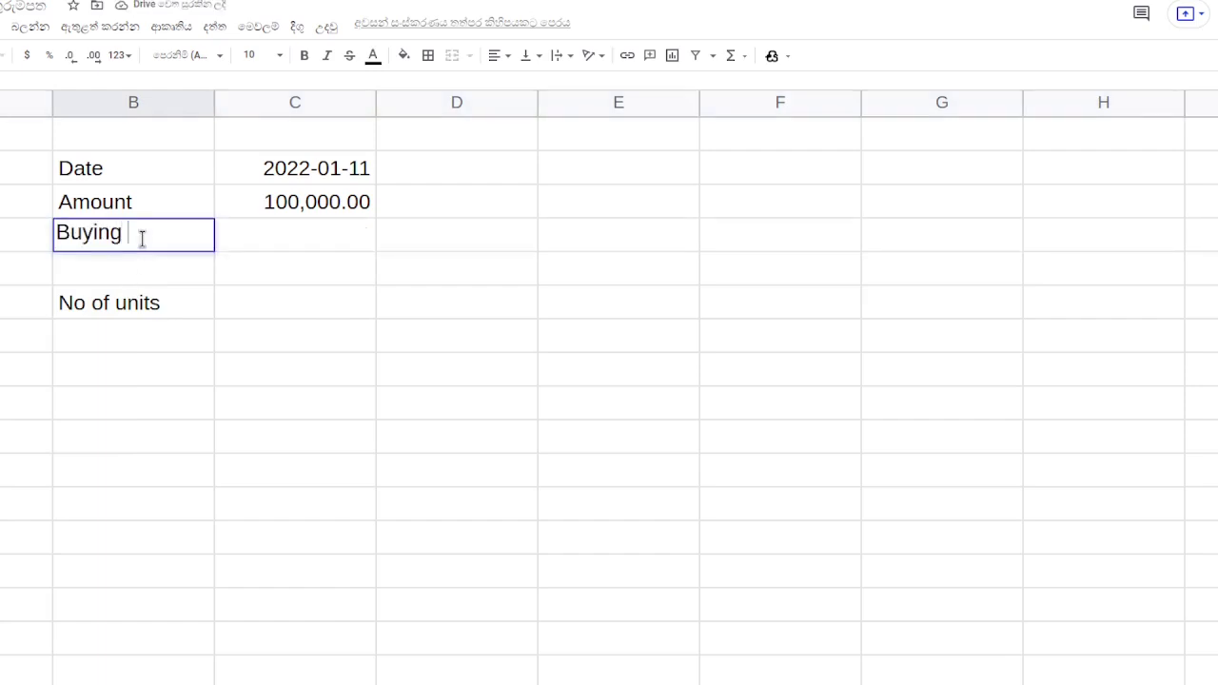
type("Price")
key("Tab")
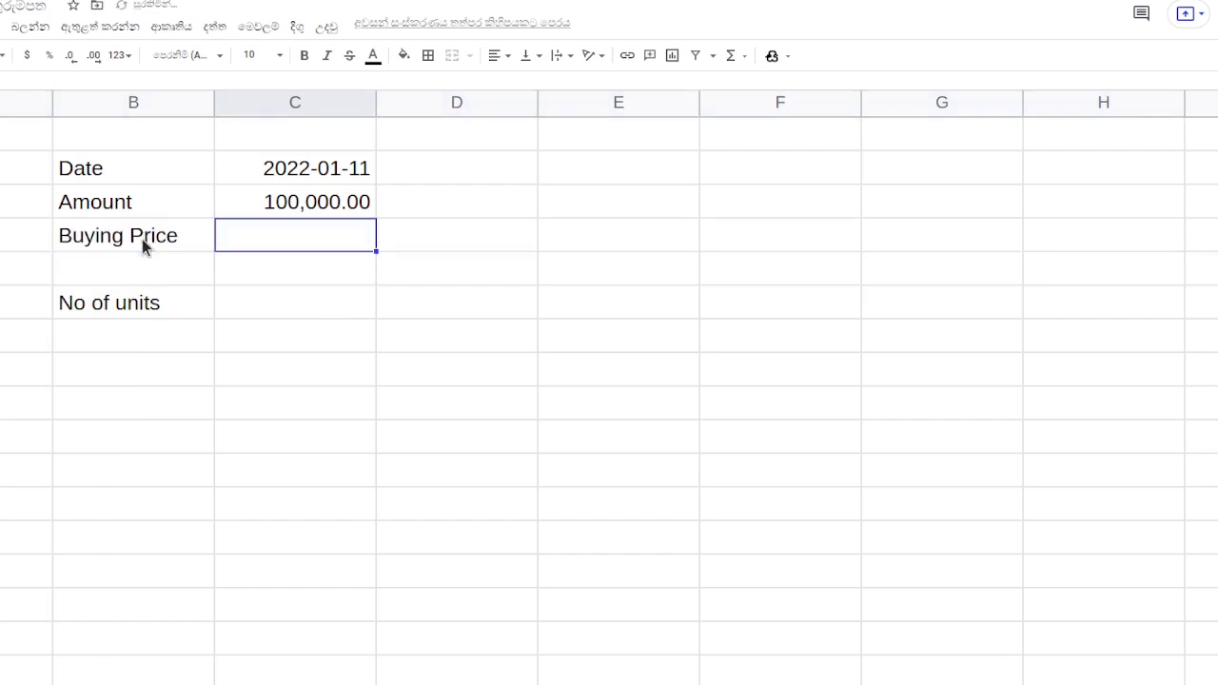
- Look up the Money Market Fund's Jan 11, 2022 buy price in the Google Slides price table and enter 2044.81 in C4
left_click(457, 13)
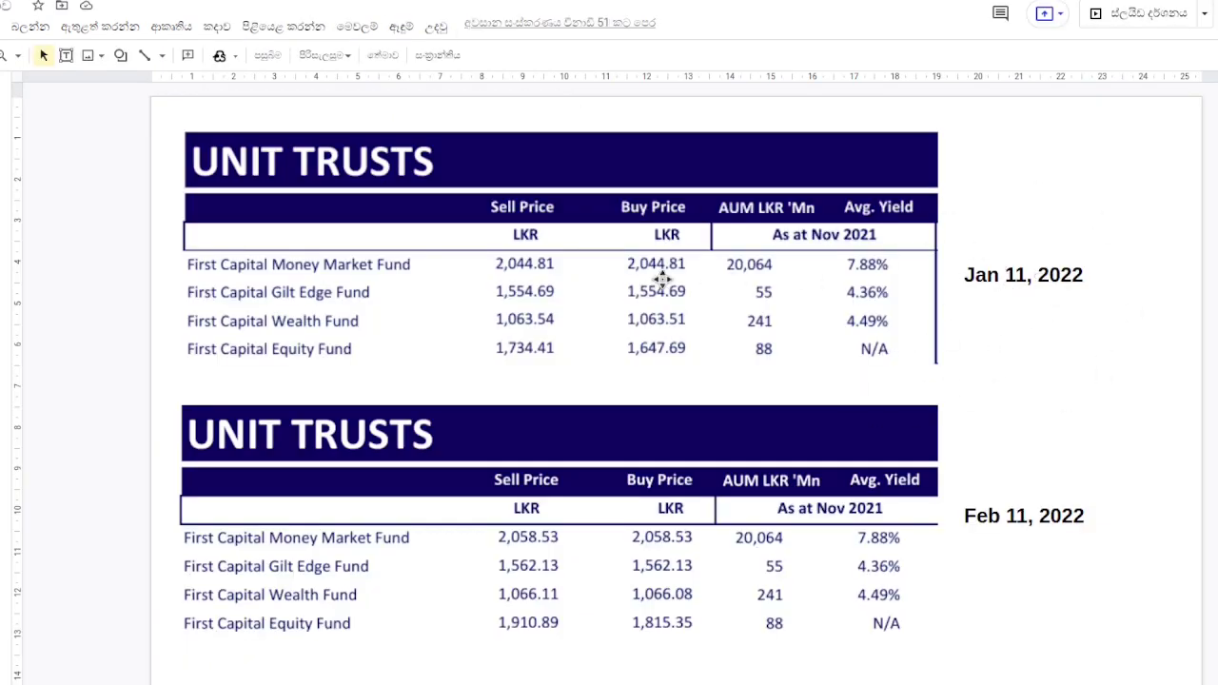
left_click(189, 5)
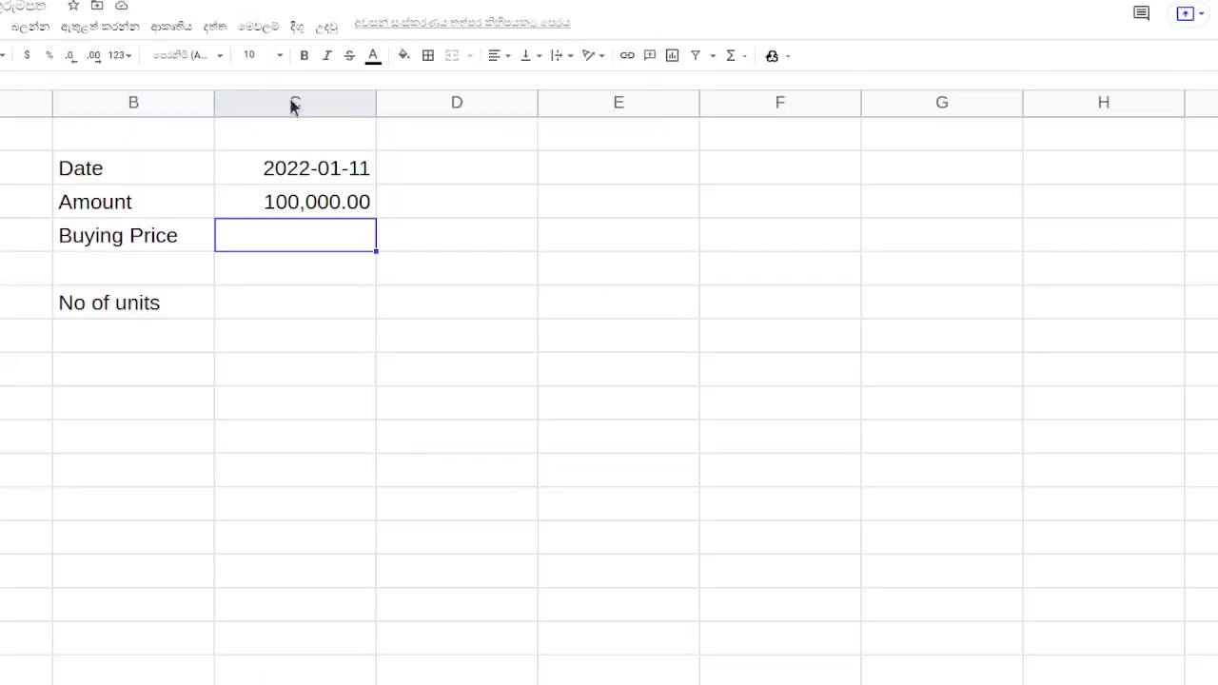
type("2044.81")
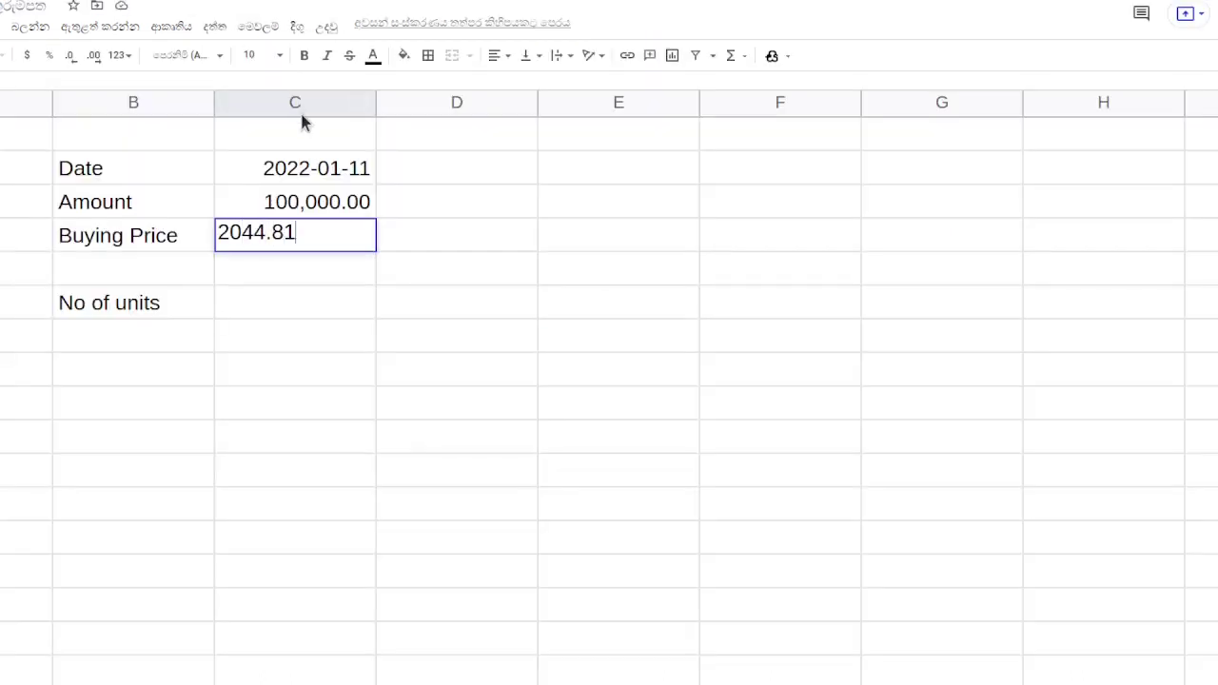
key("Tab")
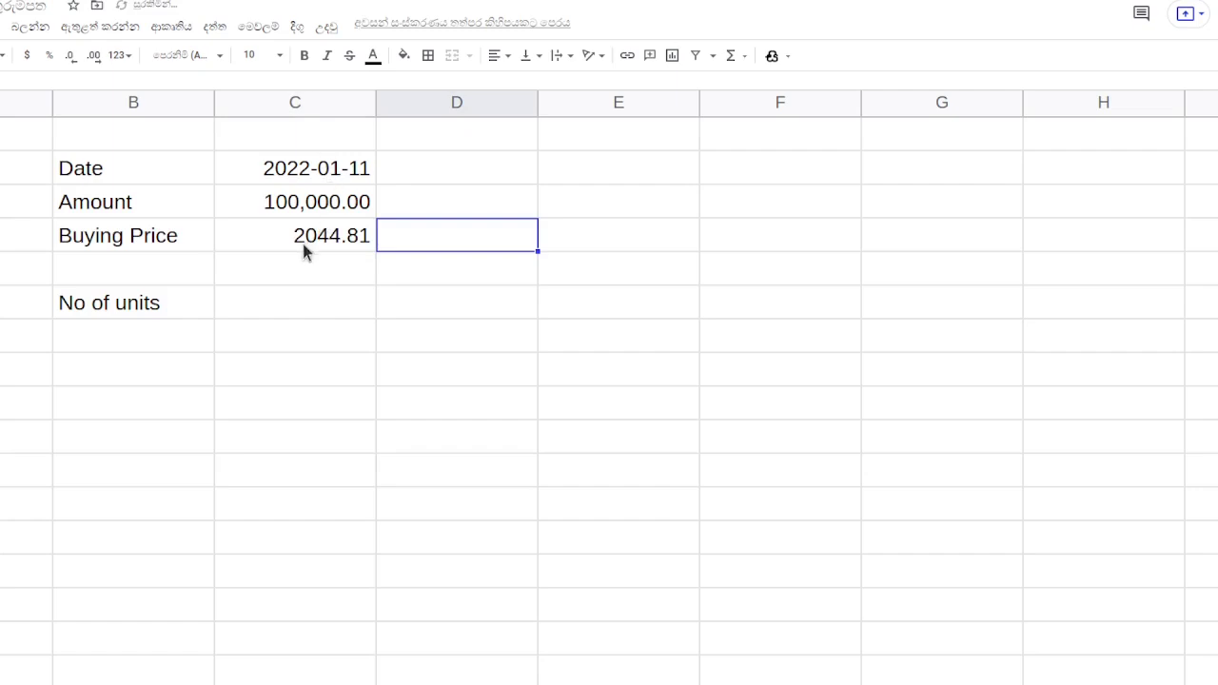
- Copy only the number format of the amount in C3 onto the buying price in C4
left_click(293, 209)
key("ctrl+c")
key("Down")
key("ctrl+alt+v")
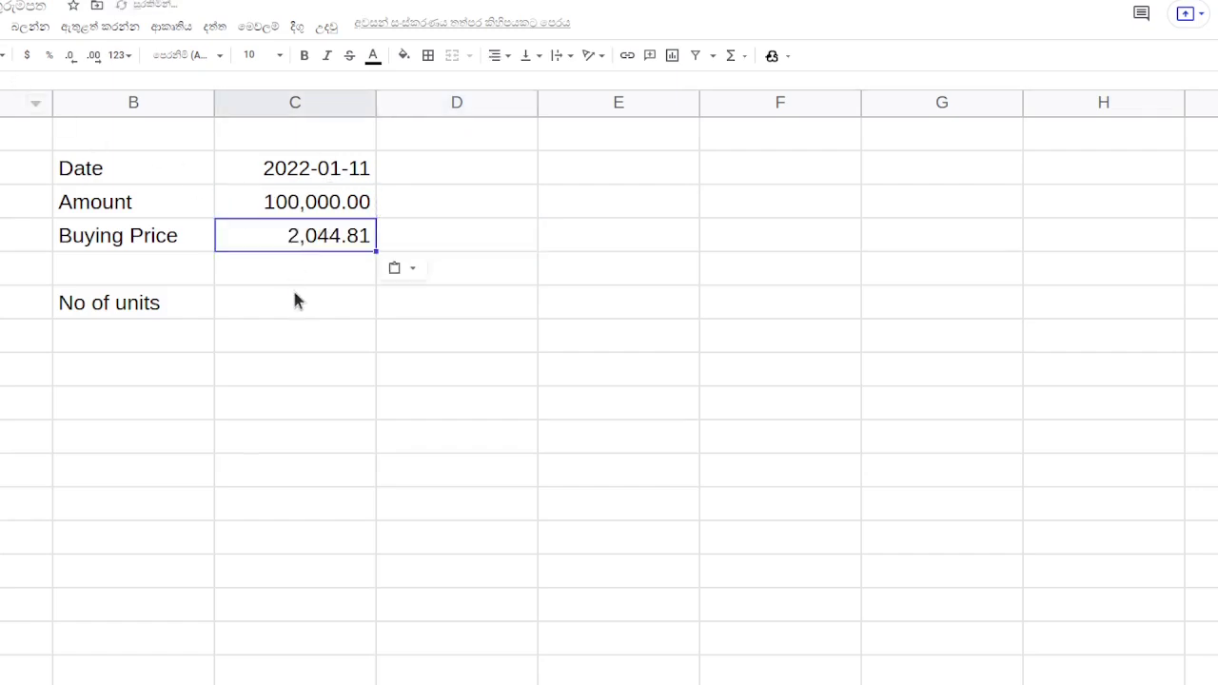
left_click(297, 307)
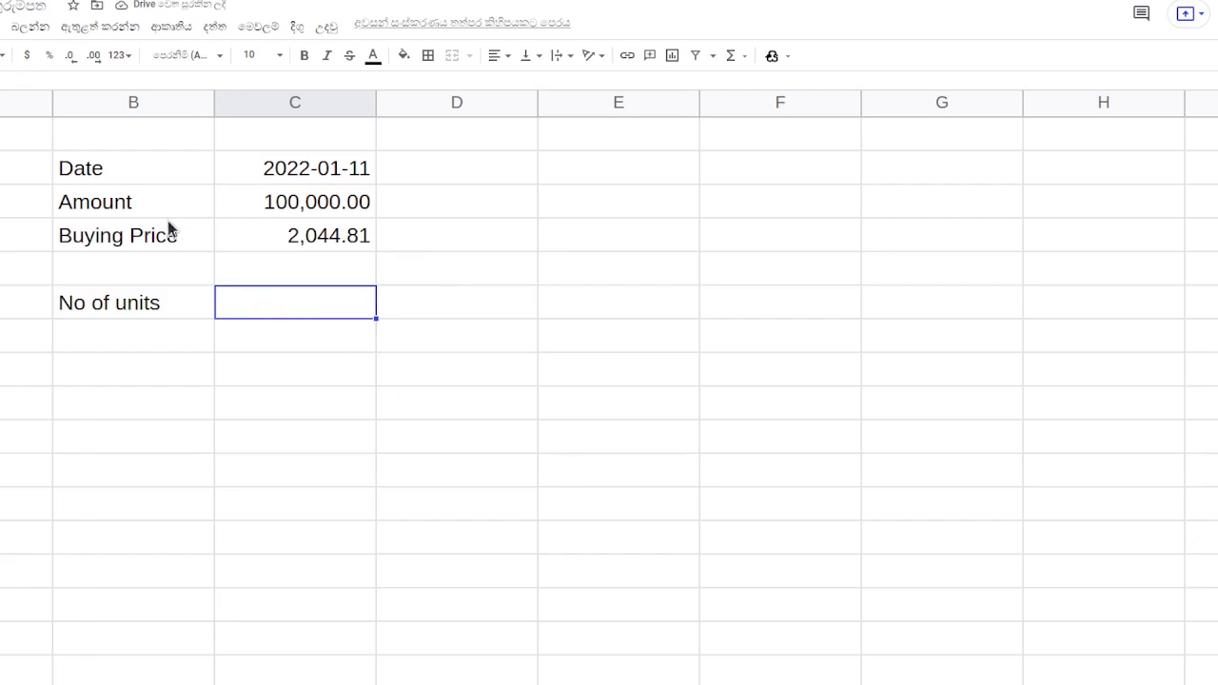
- Make the Amount label and its value in B3:C3 bold
left_click(282, 207)
key("shift+Left")
key("ctrl+b")
- Calculate the number of units in C6 by dividing the amount by the buying price with =C3/C4
left_click(291, 299)
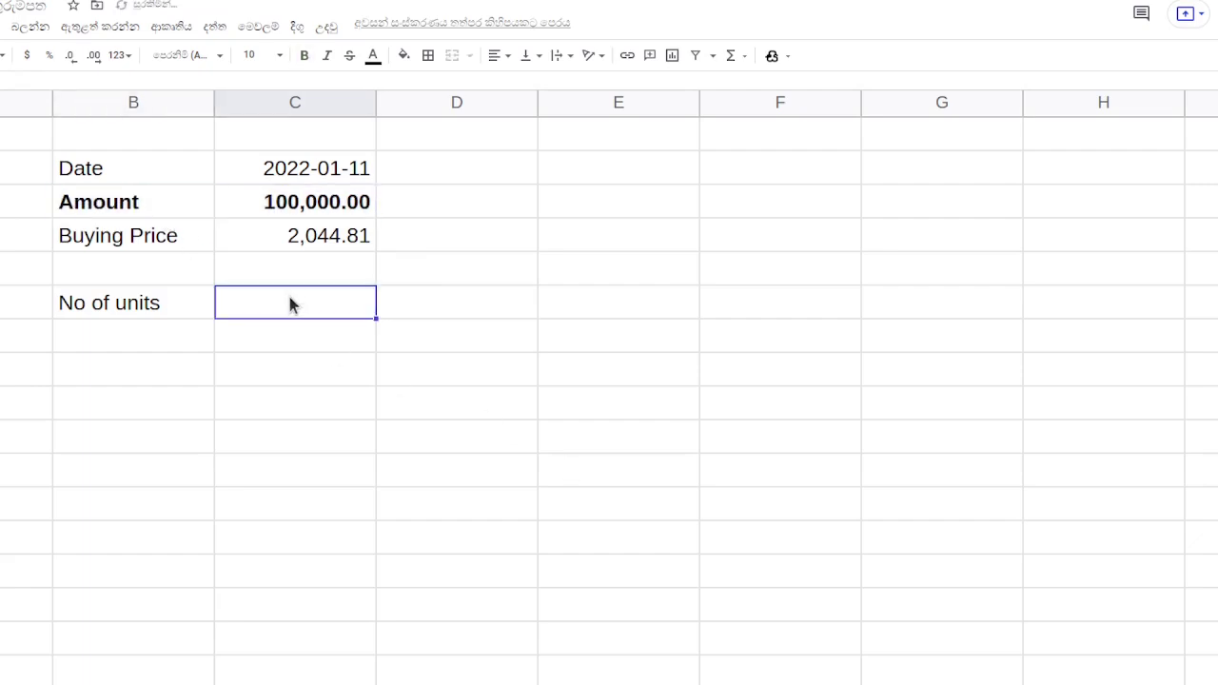
type("=")
left_click(294, 209)
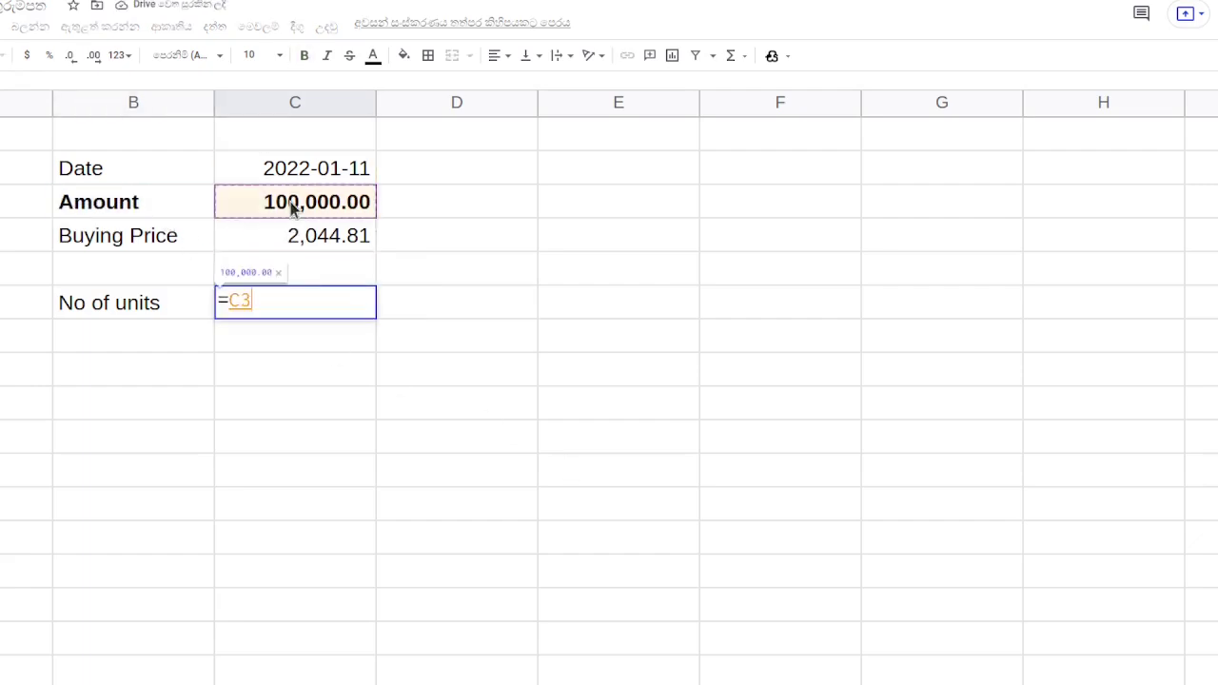
type("/")
left_click(297, 236)
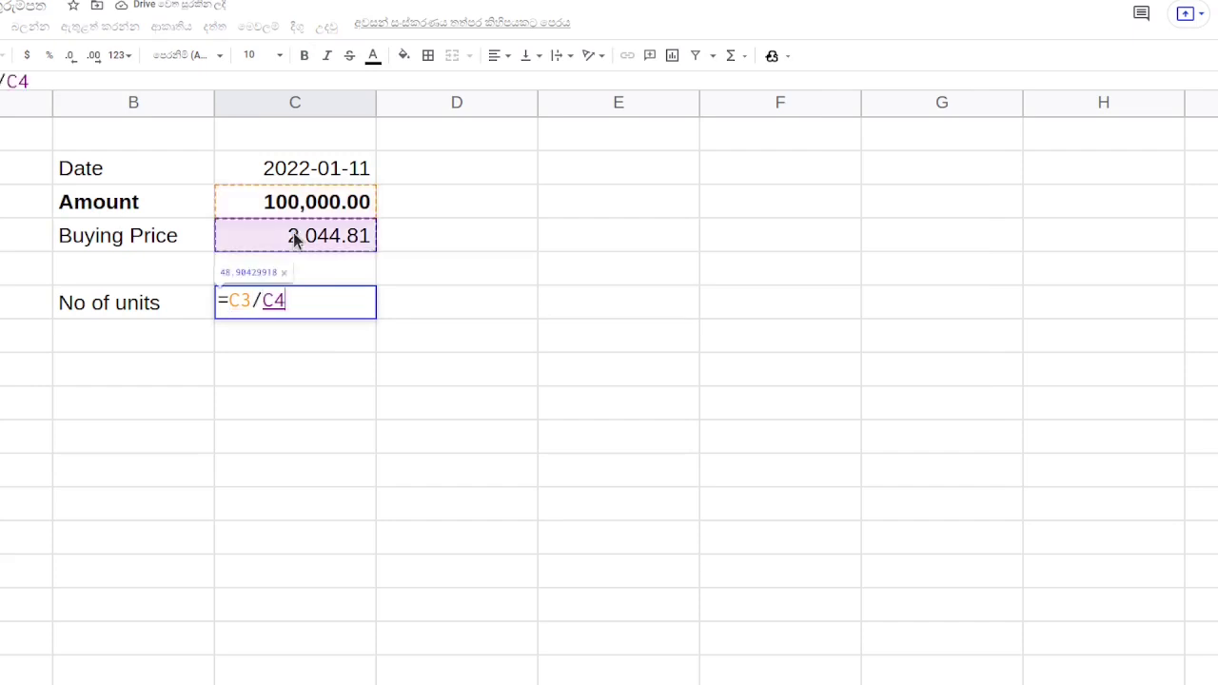
key("Return")
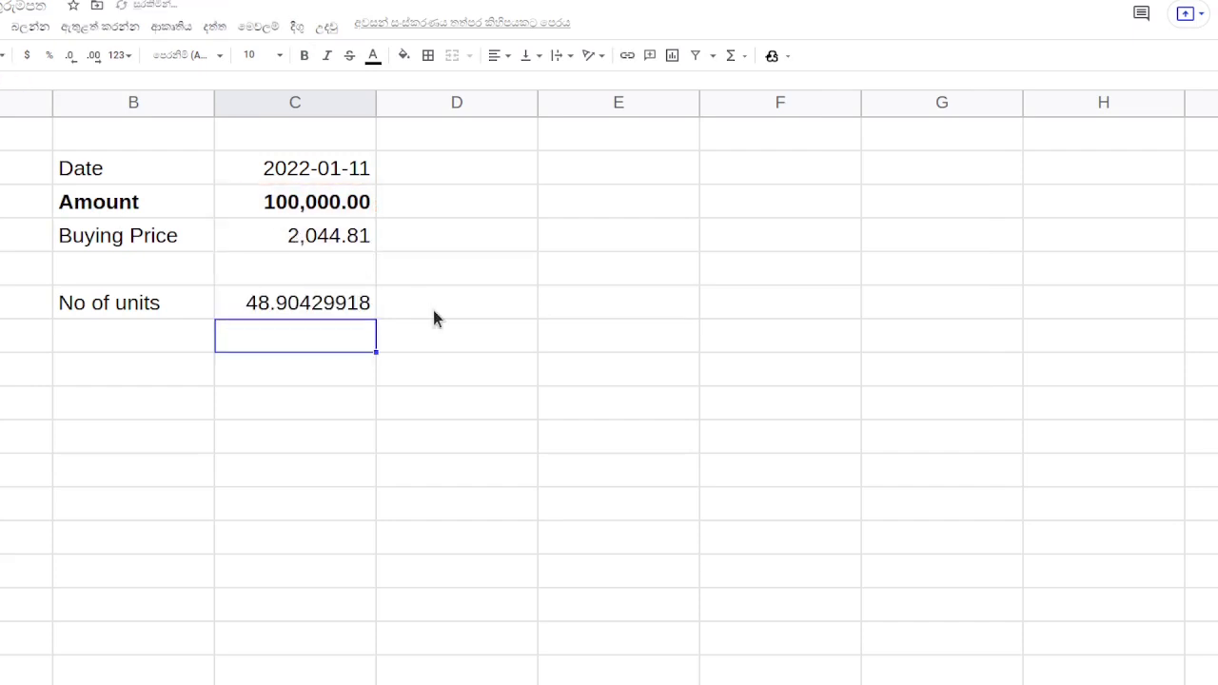
- Make the No of units label and its result in B6:C6 bold
left_click_drag(198, 303, 245, 306)
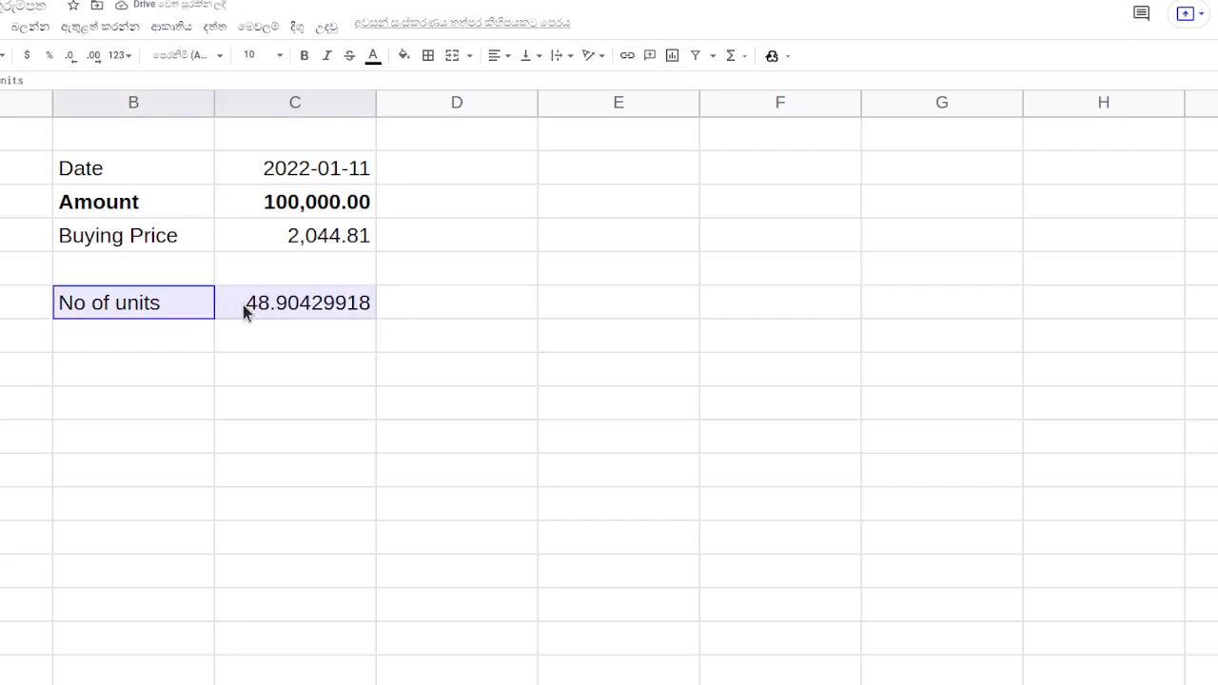
key("ctrl+b")
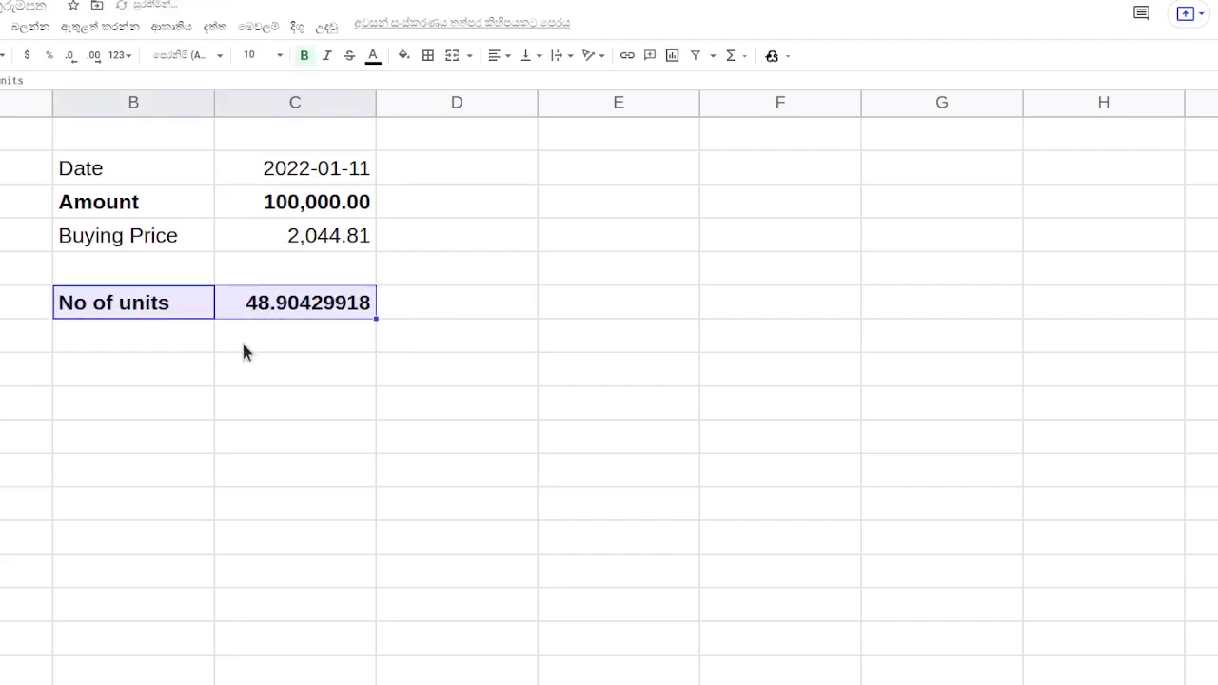
left_click(243, 338)
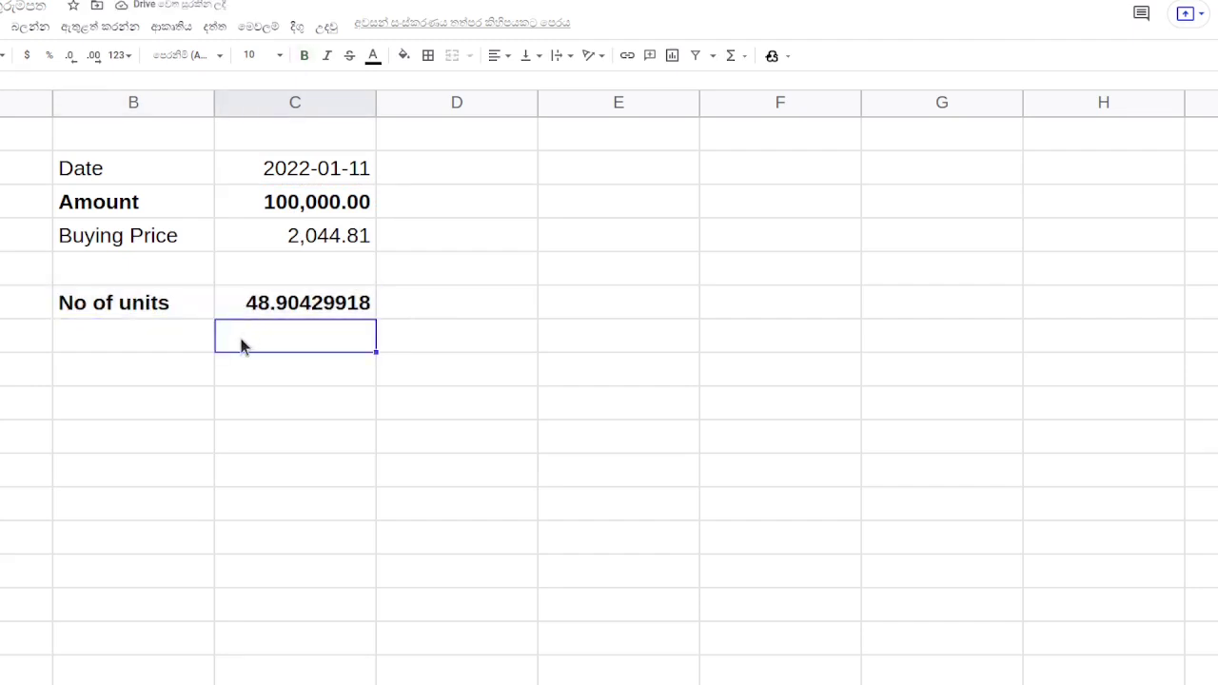
left_click(305, 245)
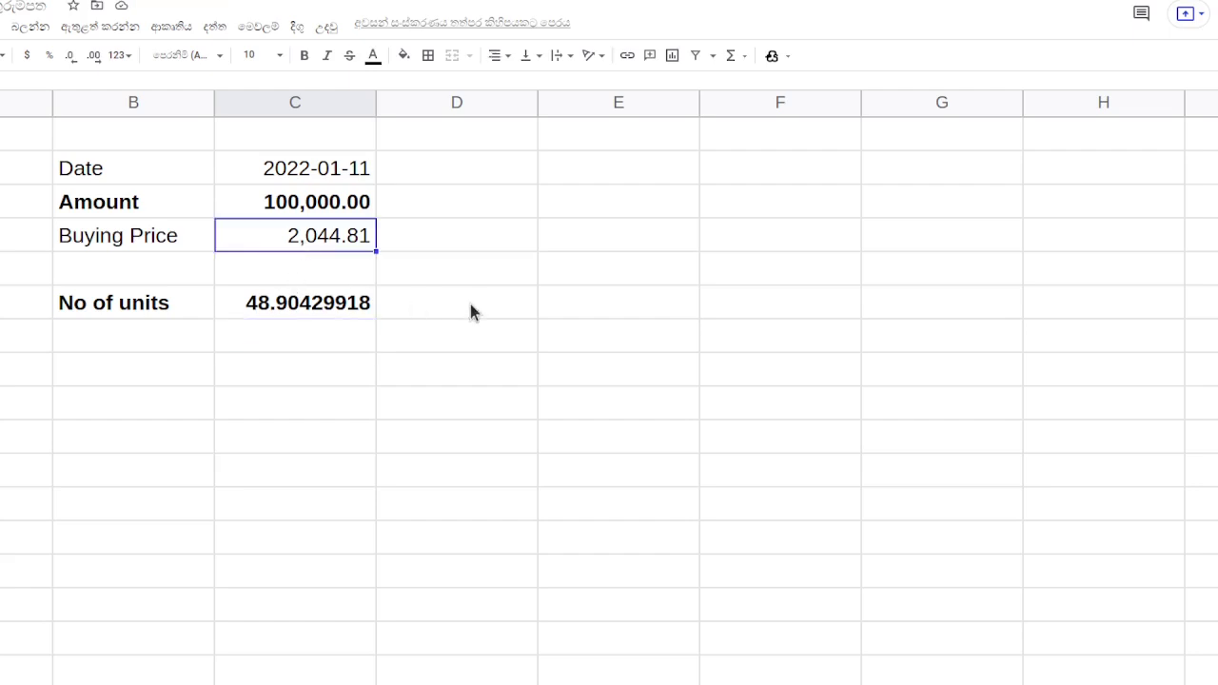
left_click(327, 203)
left_click(322, 305)
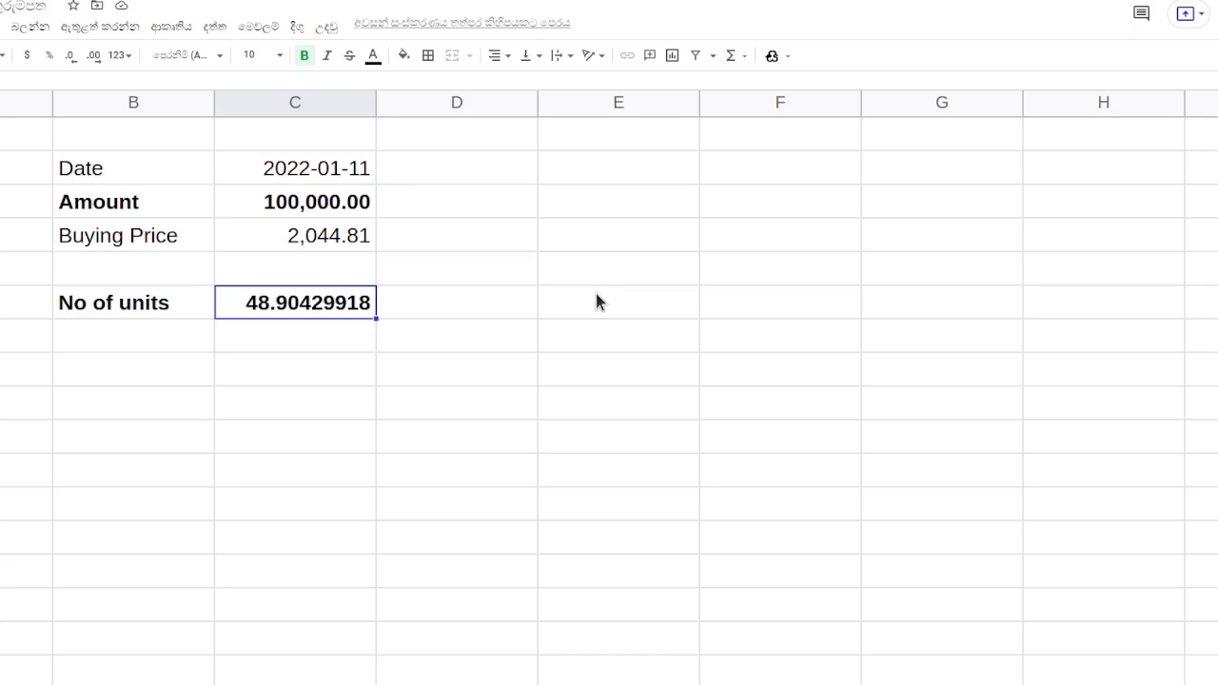
- Start a second block by entering the label "Date" in E2 and the date 2022-02-11 in F2
left_click(552, 177)
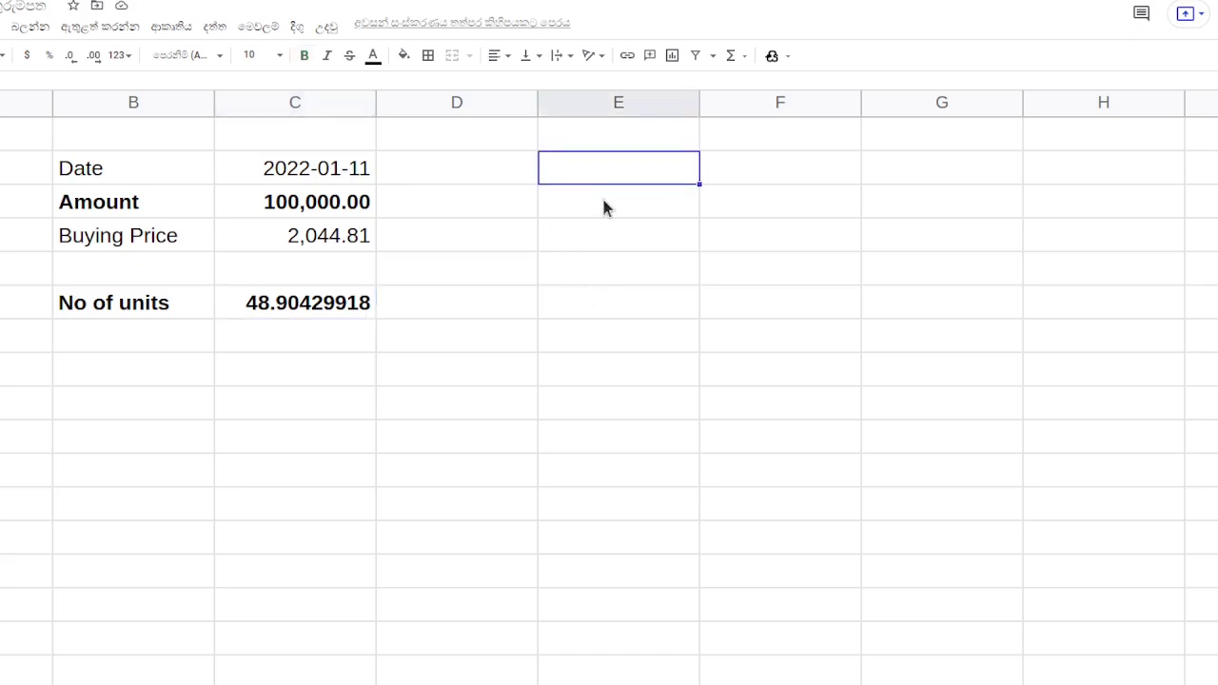
type("Date")
key("Tab")
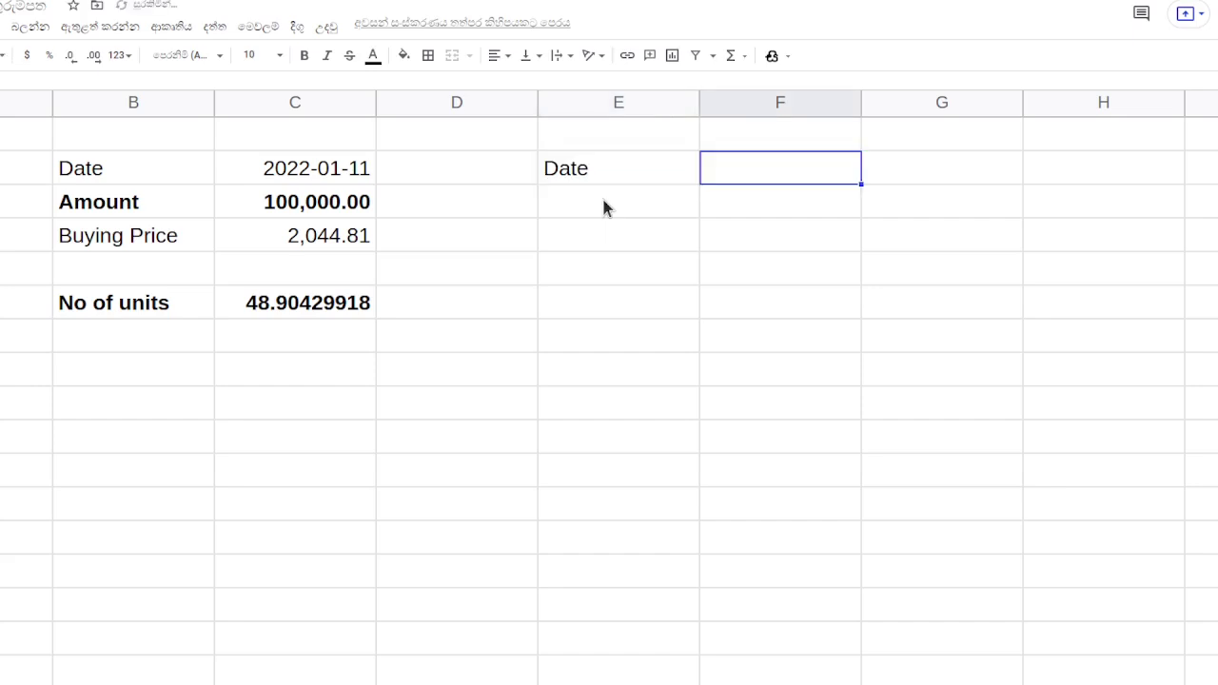
type("2022-")
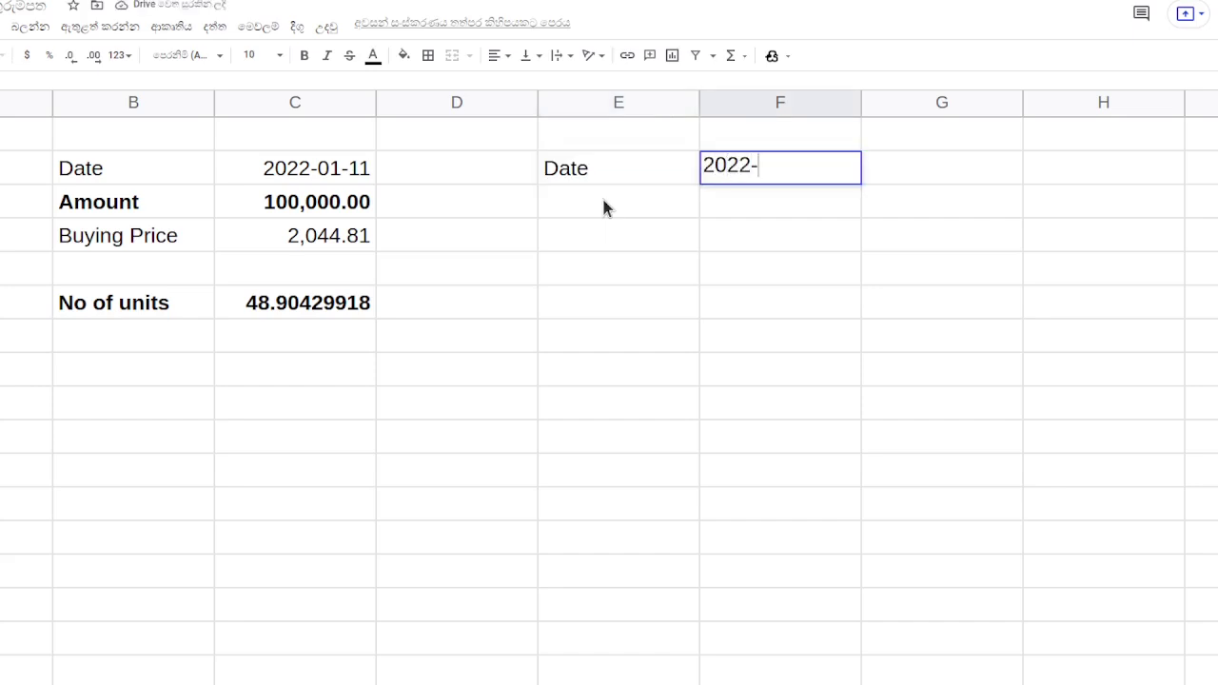
type("02-11")
key("Return")
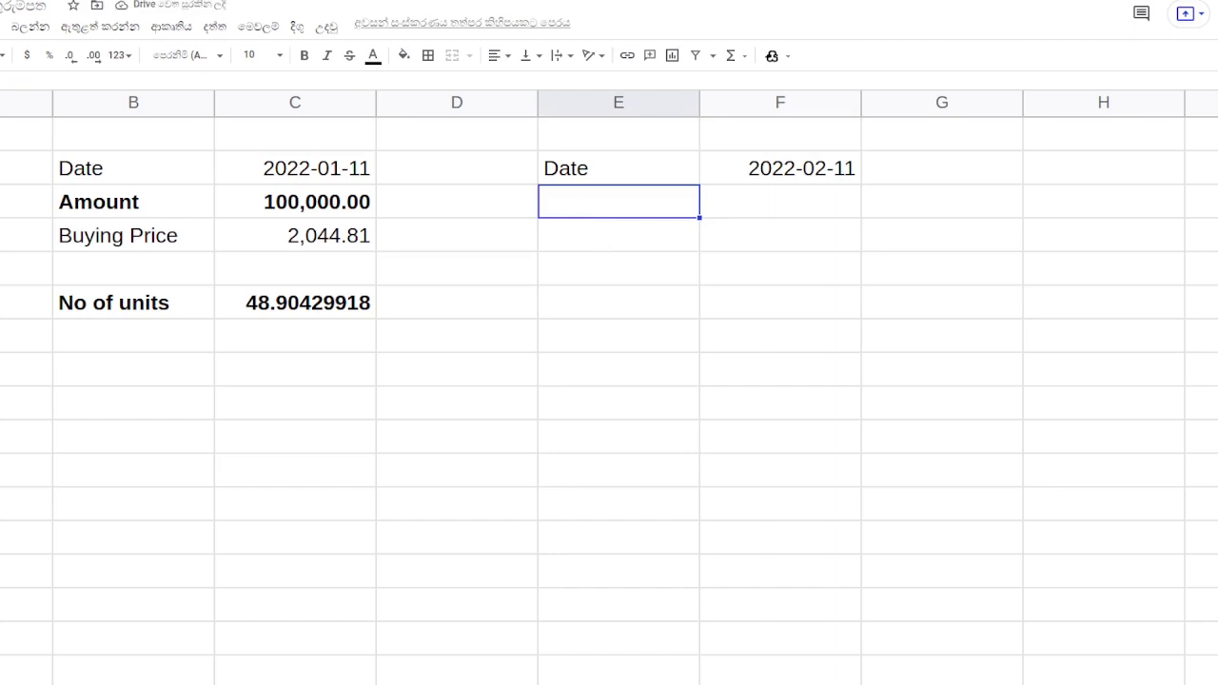
- Look up the Feb 11, 2022 Money Market Fund sell price in the slides and enter 2058.53 in F3, labelled "Selling Price" in E3
key("ctrl+Tab")
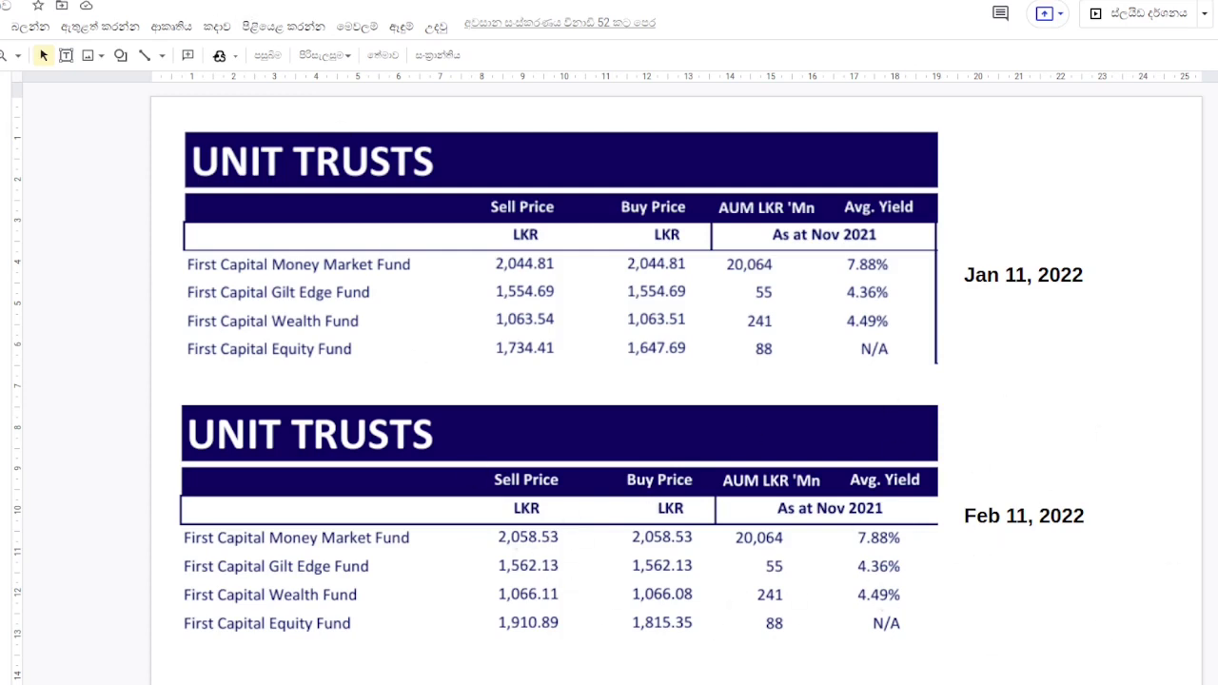
key("ctrl+shift+Tab")
left_click(773, 218)
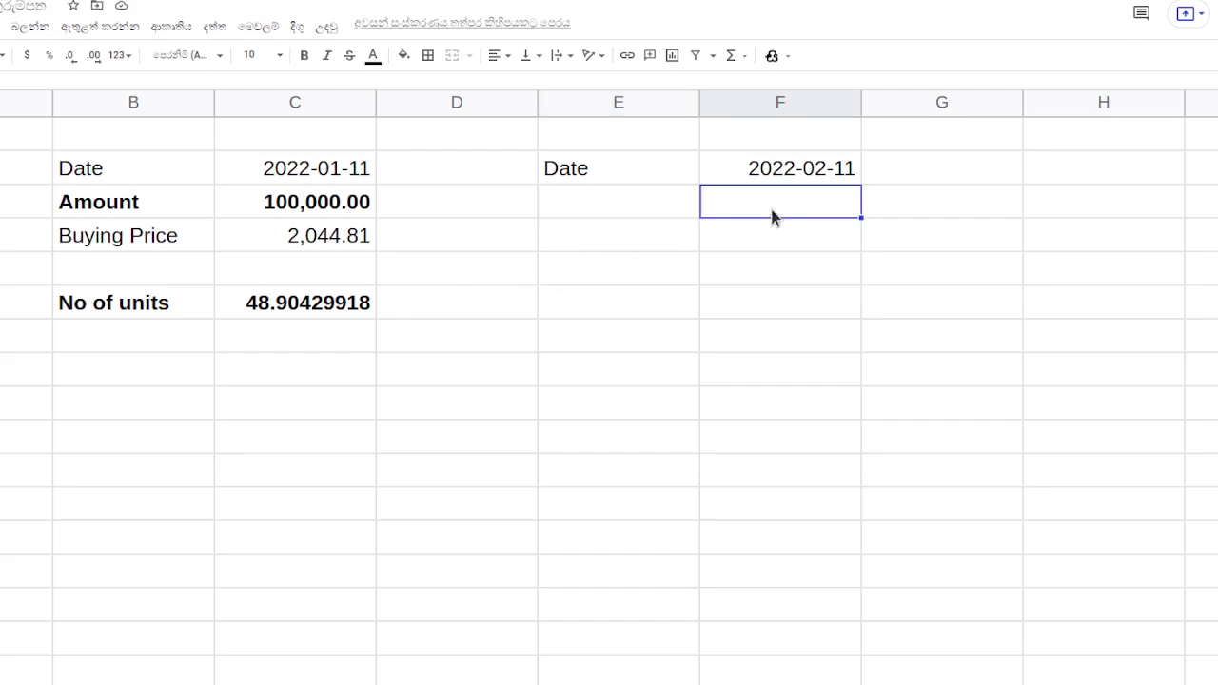
type("205")
type("8.53")
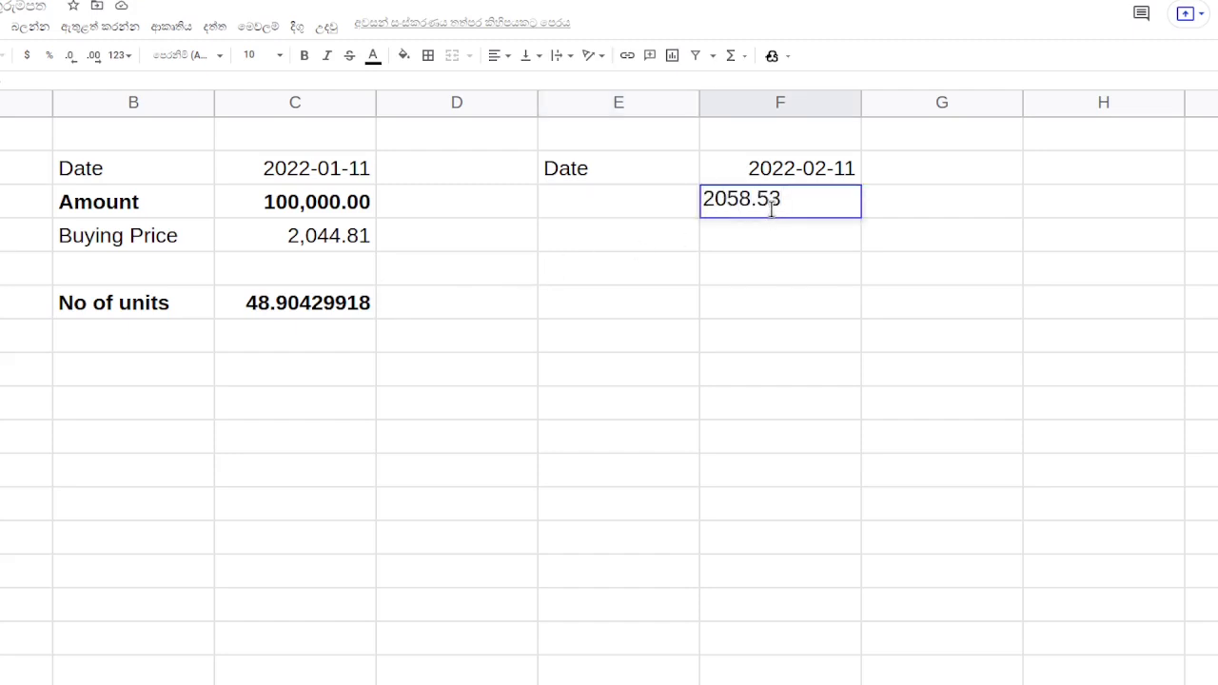
left_click(629, 200)
type("Selling Price")
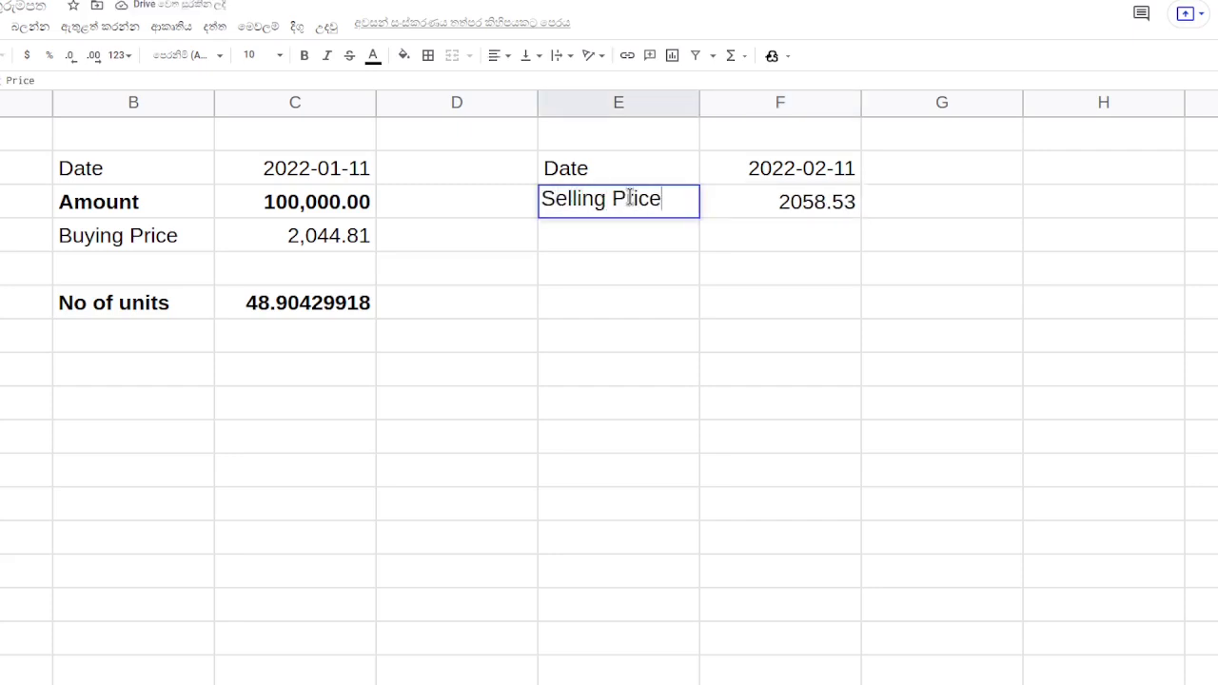
key("Tab")
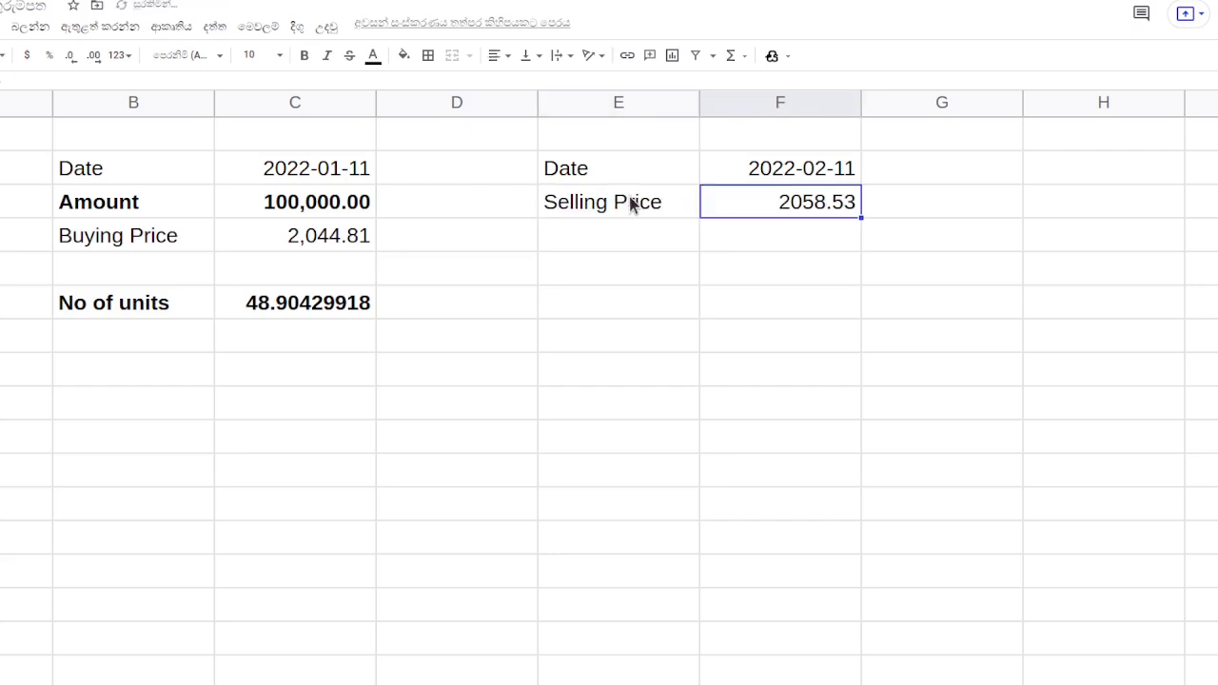
- Copy the number format of the buying price in C4 onto the selling price in F3
left_click(286, 242)
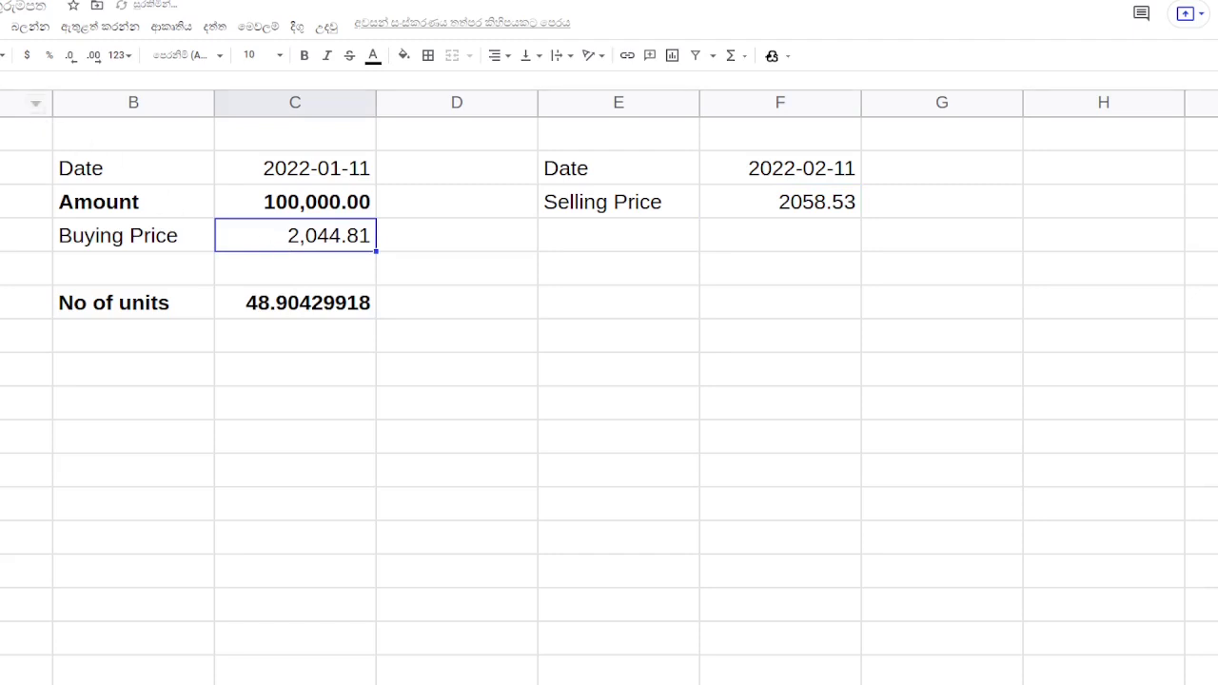
key("ctrl+c")
left_click(767, 209)
key("ctrl+alt+v")
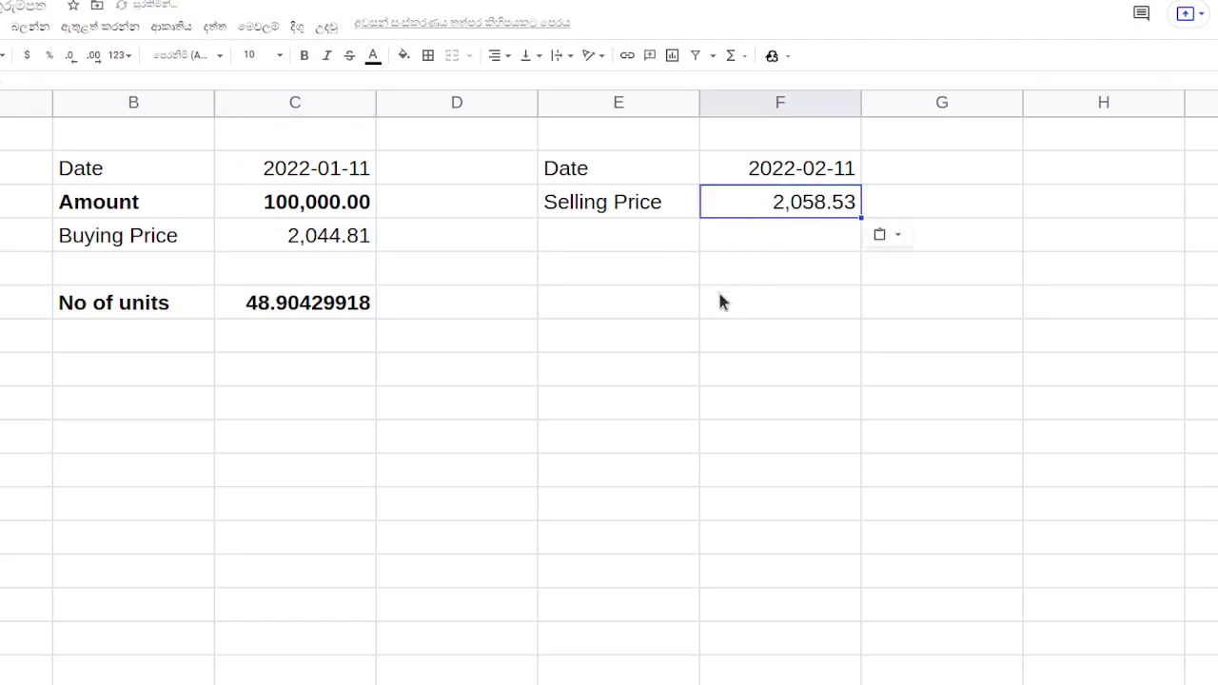
- Enter the label "Amount" in E6 and calculate units times selling price in F6 with =C6*F3
left_click(611, 318)
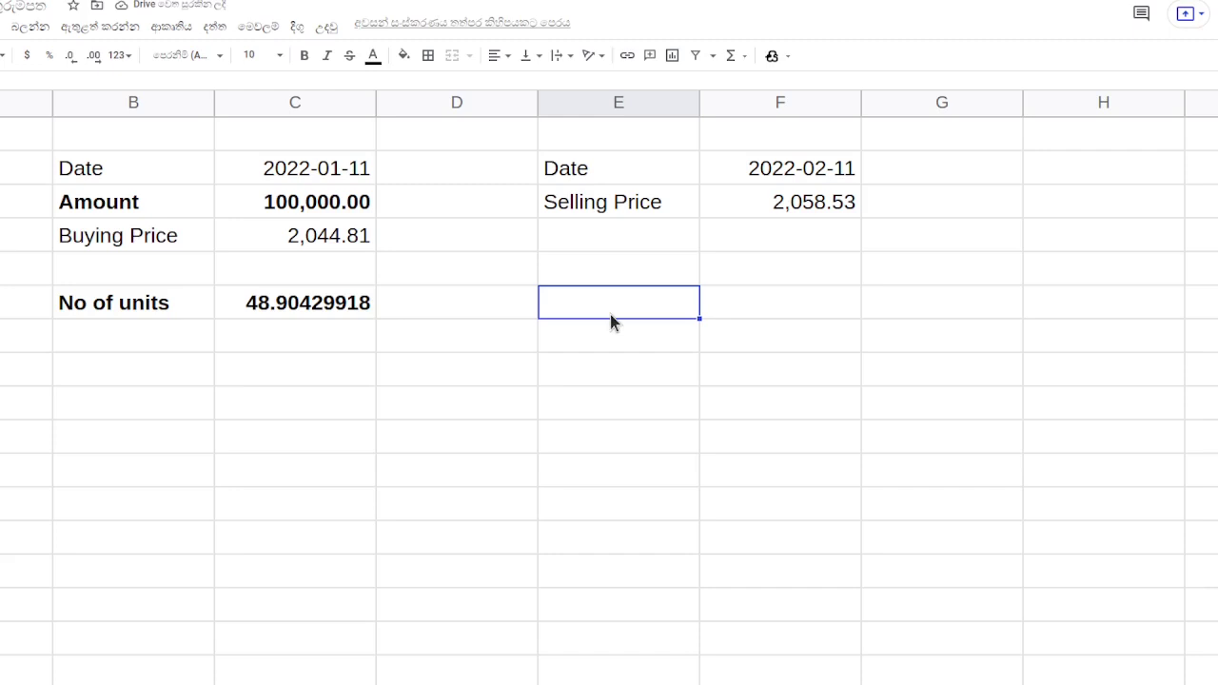
type("Amount")
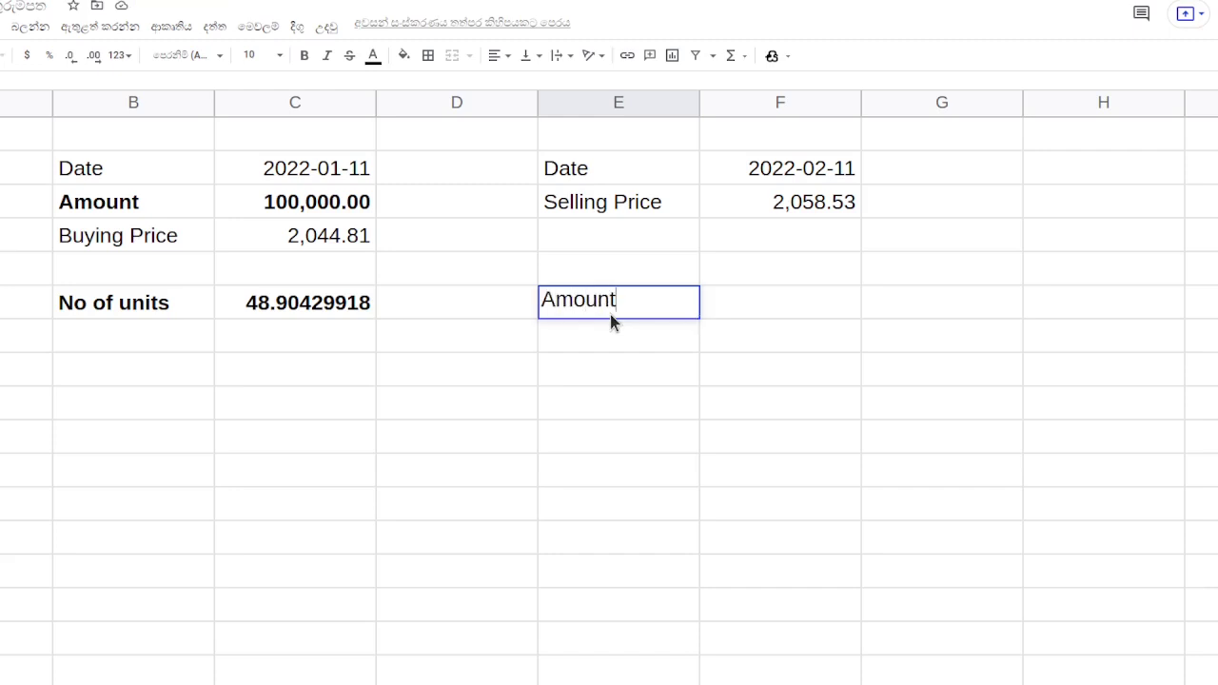
key("Tab")
type("=")
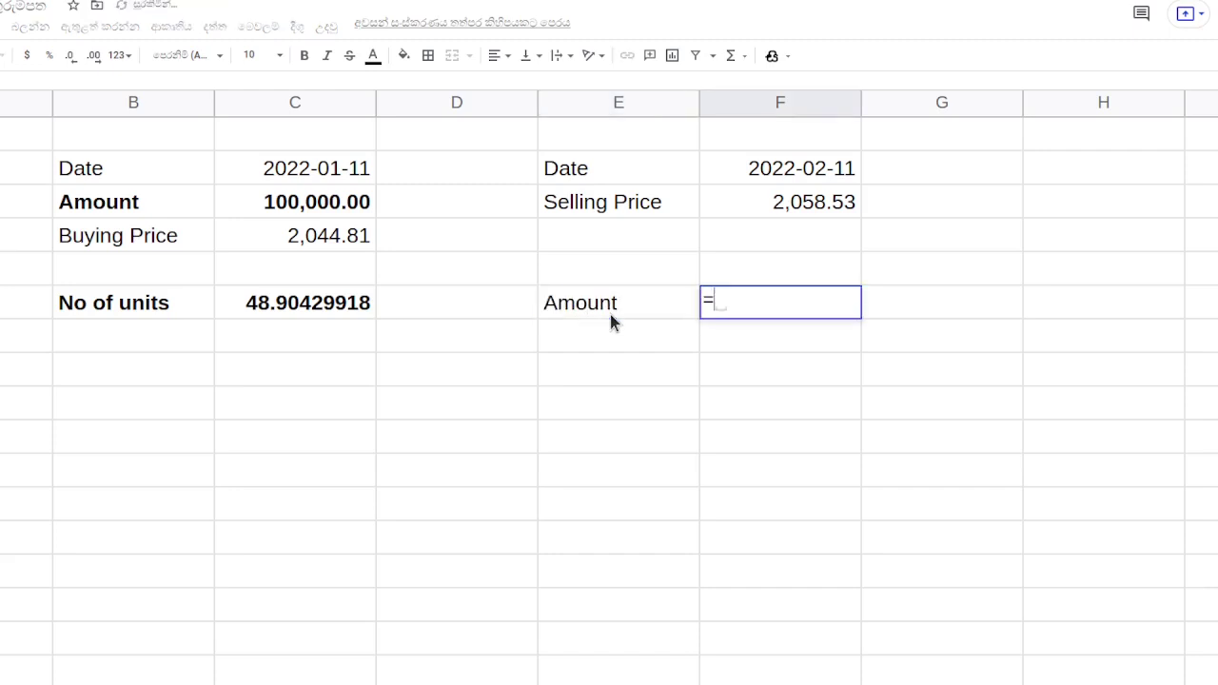
left_click(349, 311)
type("*")
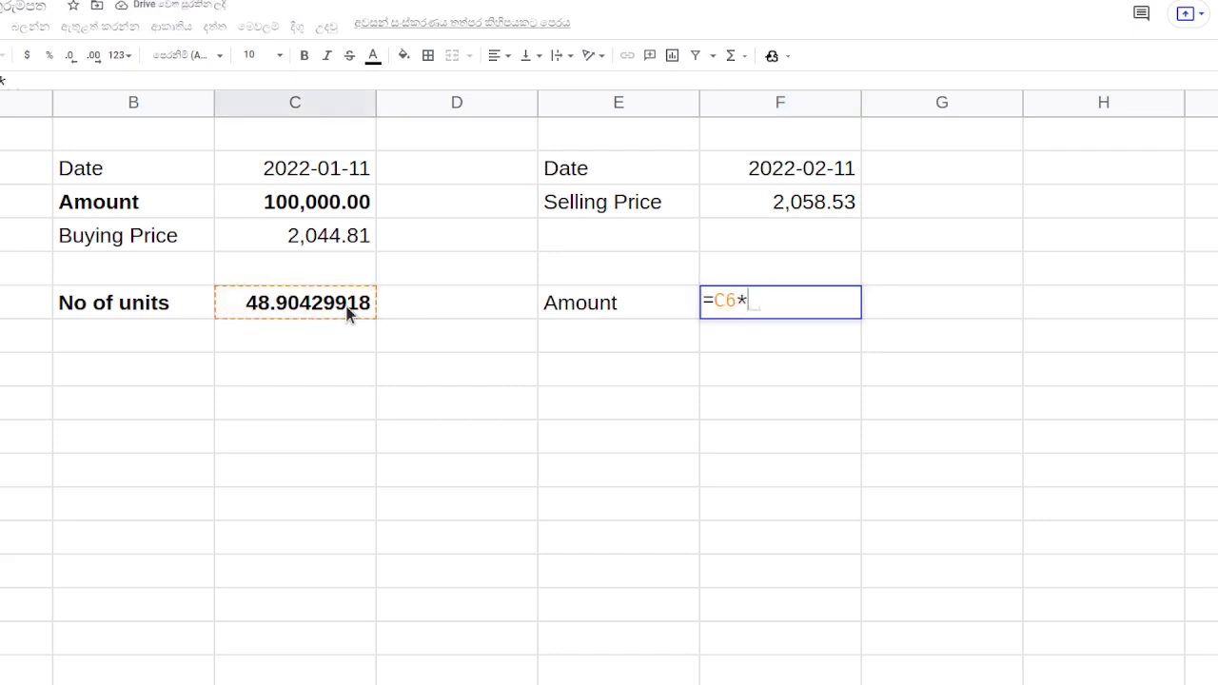
left_click(845, 207)
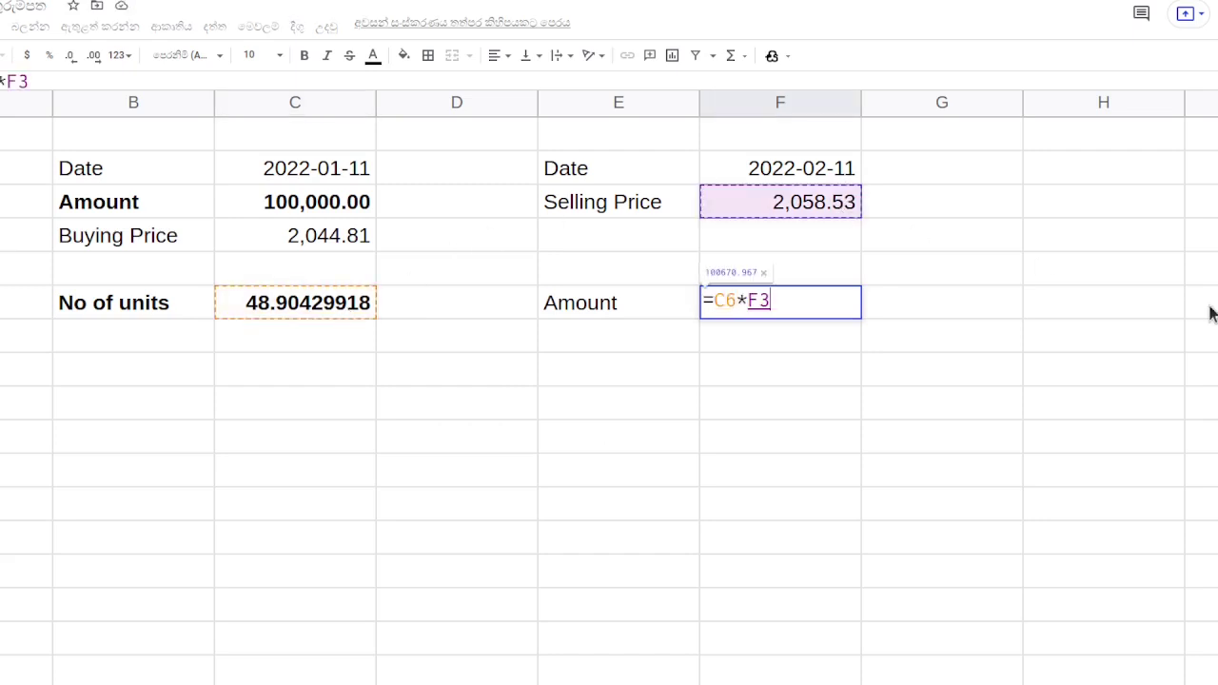
key("Return")
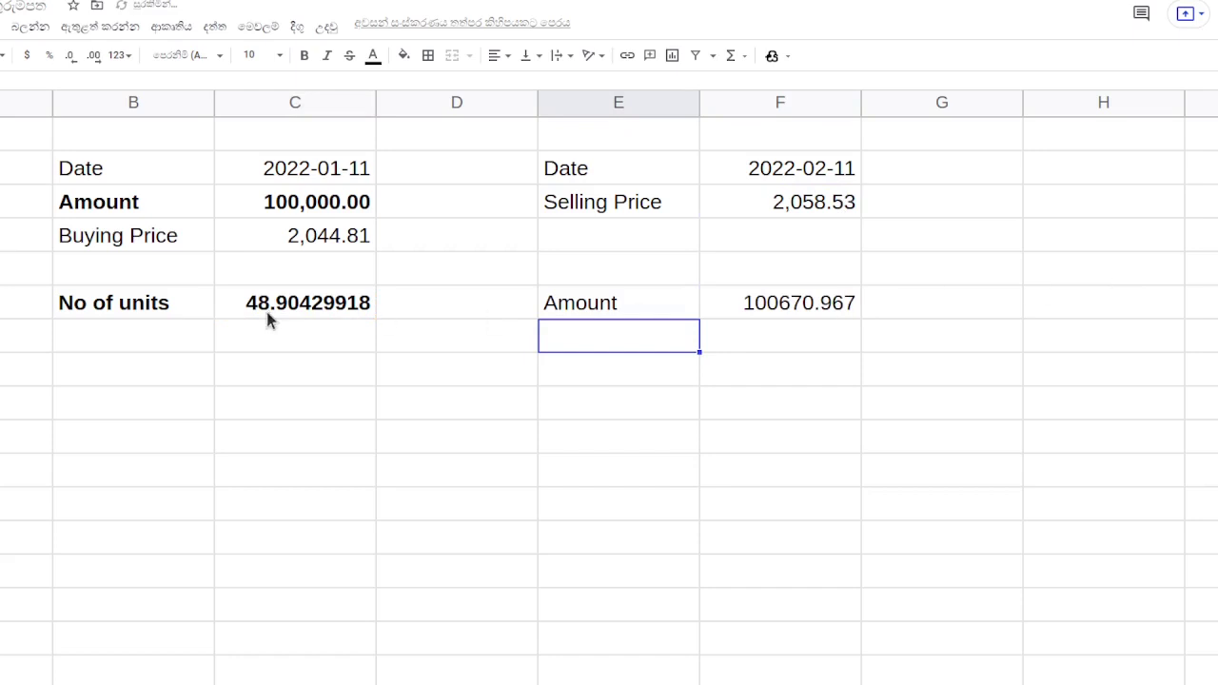
- Copy the formatting of the Amount row in B3:C3 onto the new Amount label and value in E6:F6
left_click_drag(192, 209, 323, 201)
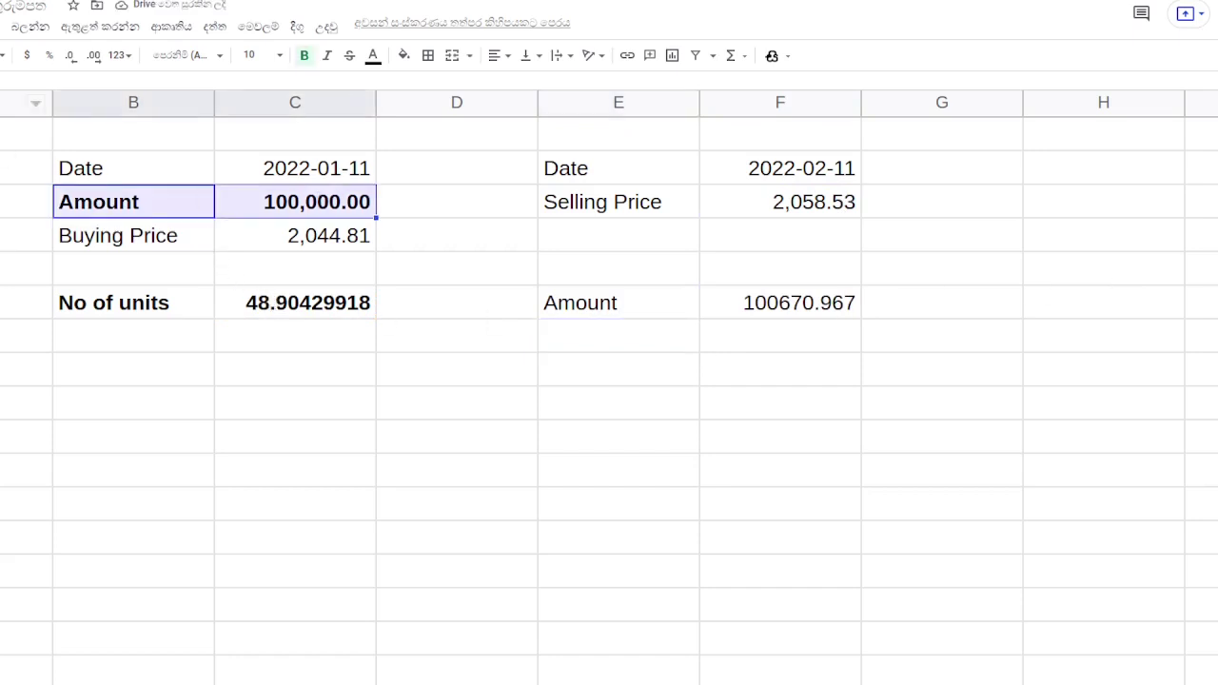
key("ctrl+c")
left_click(554, 308)
key("ctrl+alt+v")
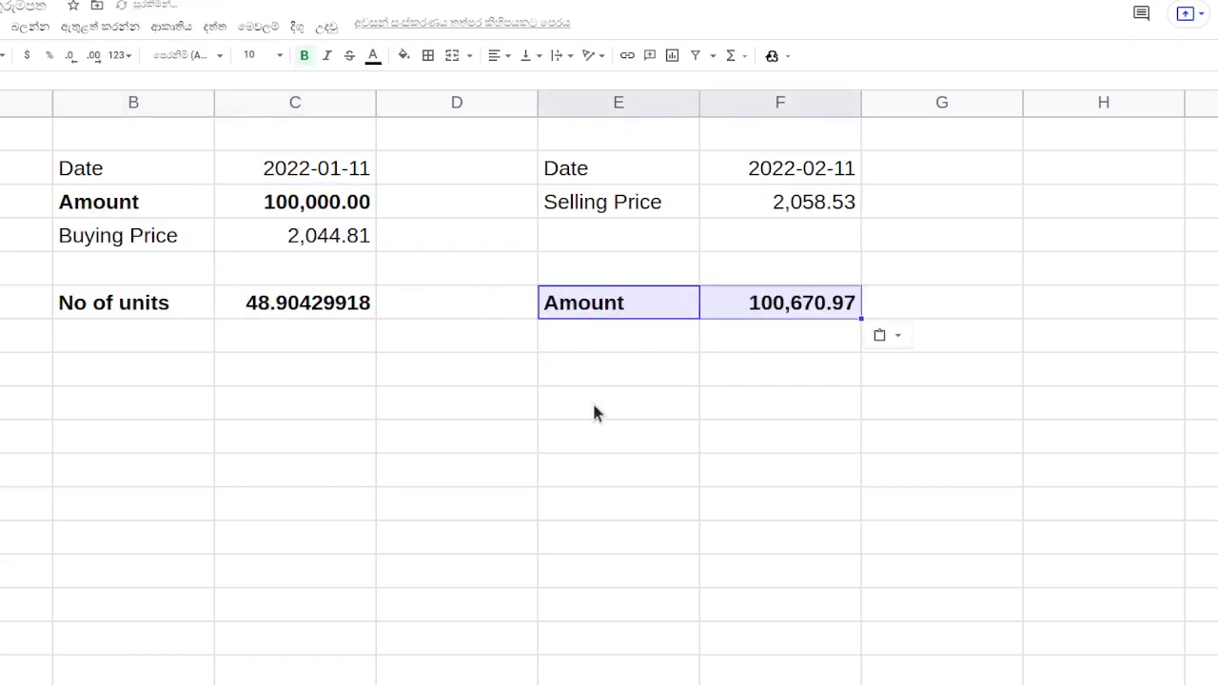
left_click(781, 350)
left_click(791, 315)
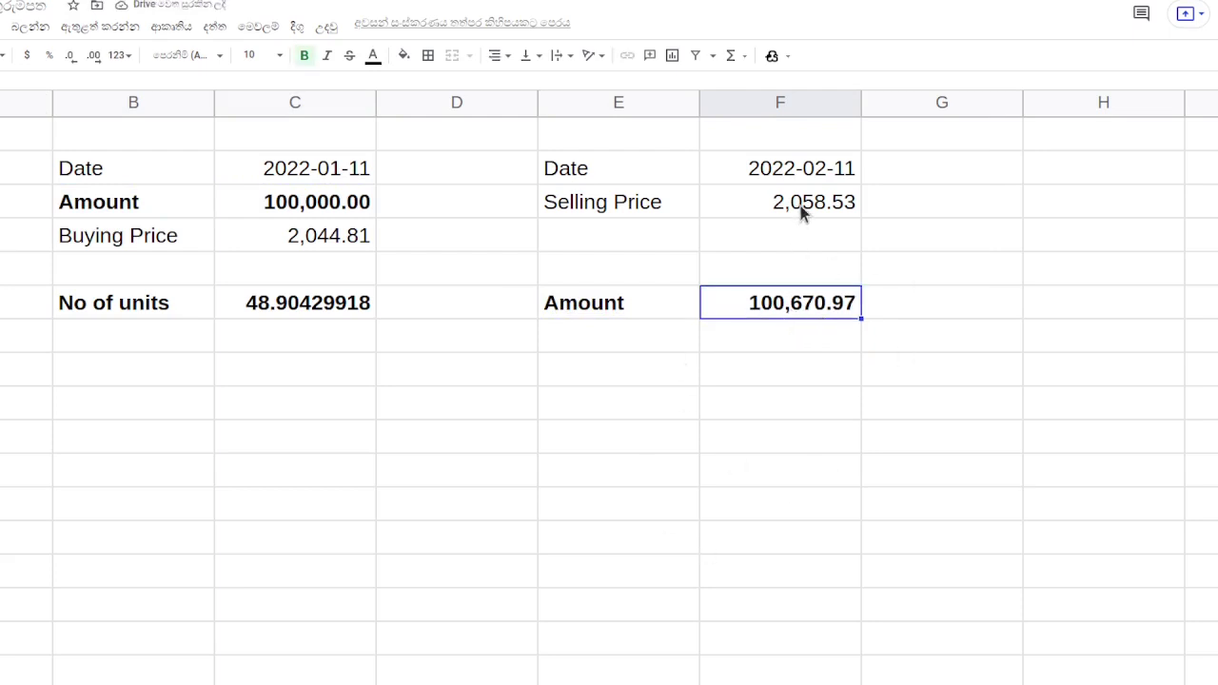
left_click(318, 302)
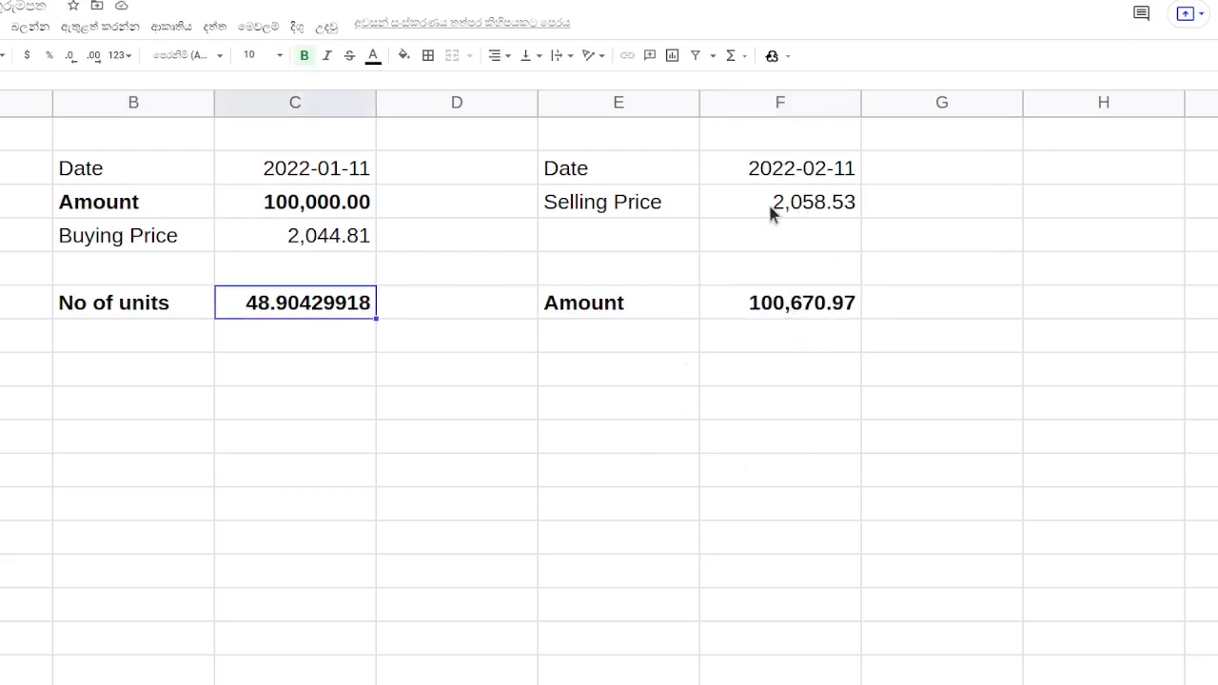
left_click(770, 212)
left_click(304, 321)
- Enter the label "Return" in E8 and calculate the gain over the invested amount in F8 with =F6-C3
left_click(576, 381)
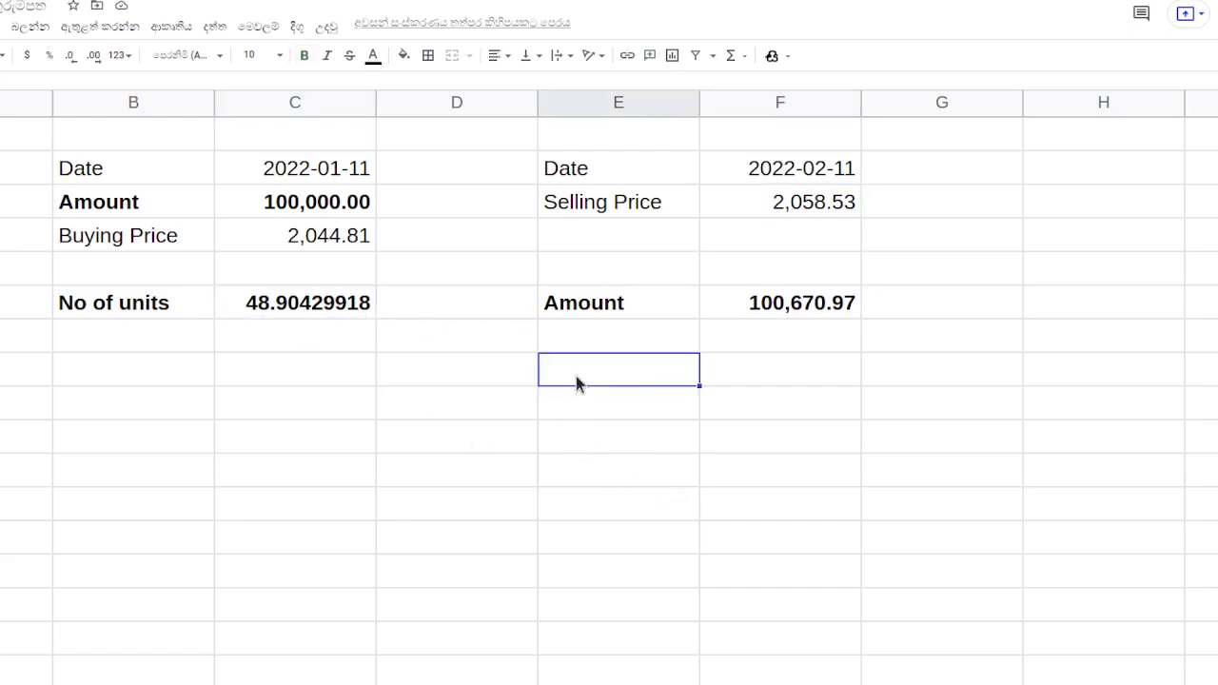
type("Return")
key("Tab")
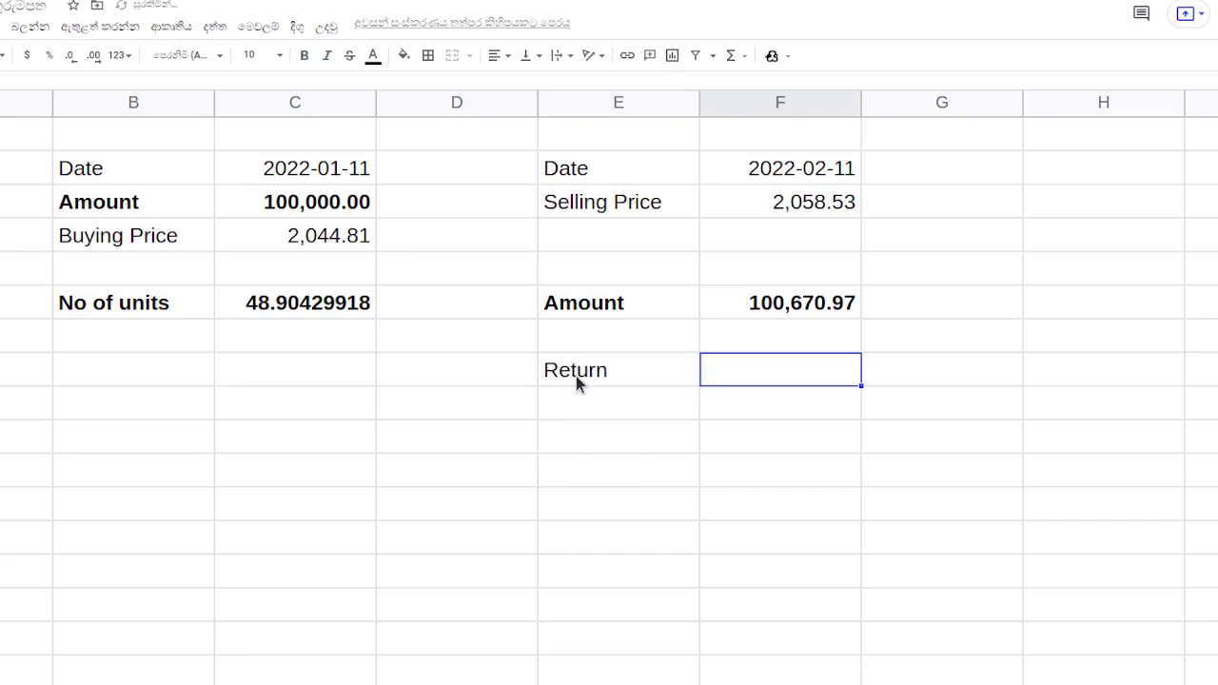
type("=")
left_click(726, 307)
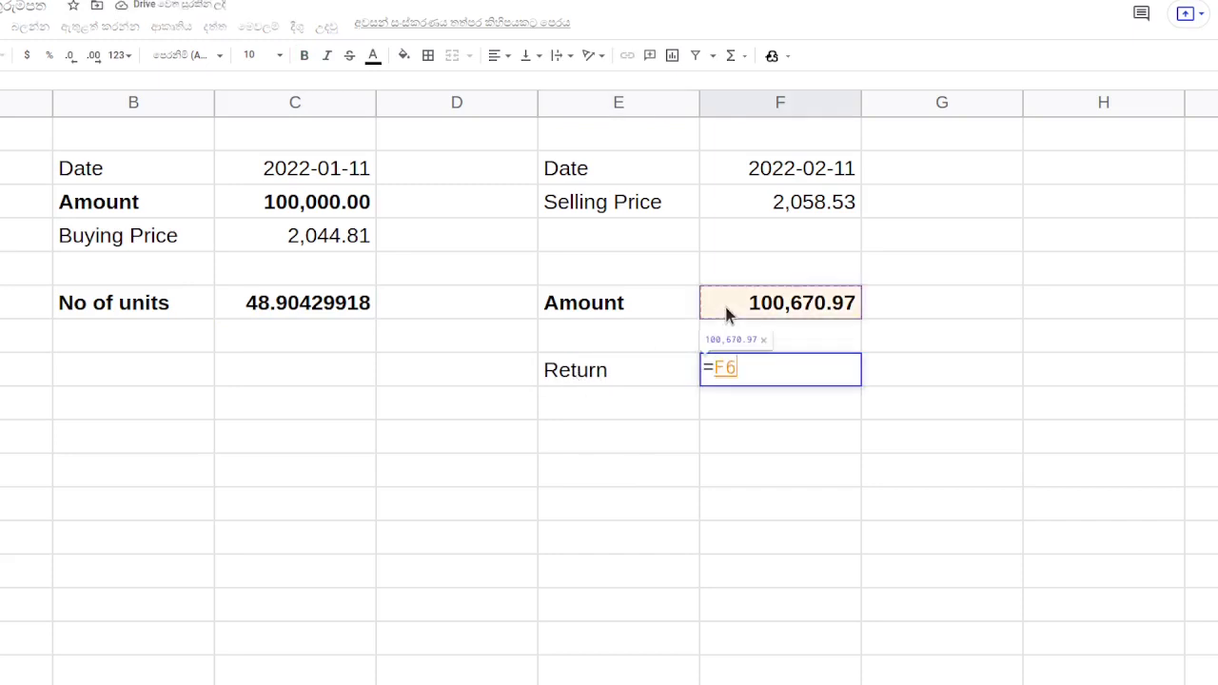
type("-")
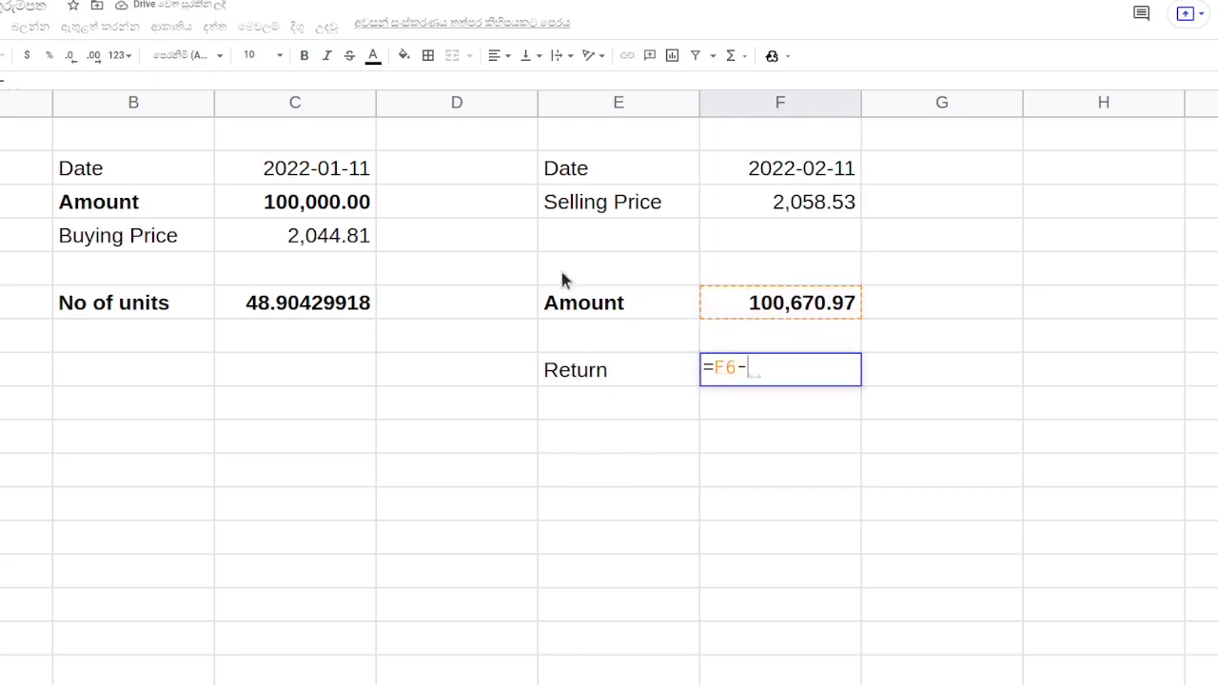
left_click(341, 213)
key("Return")
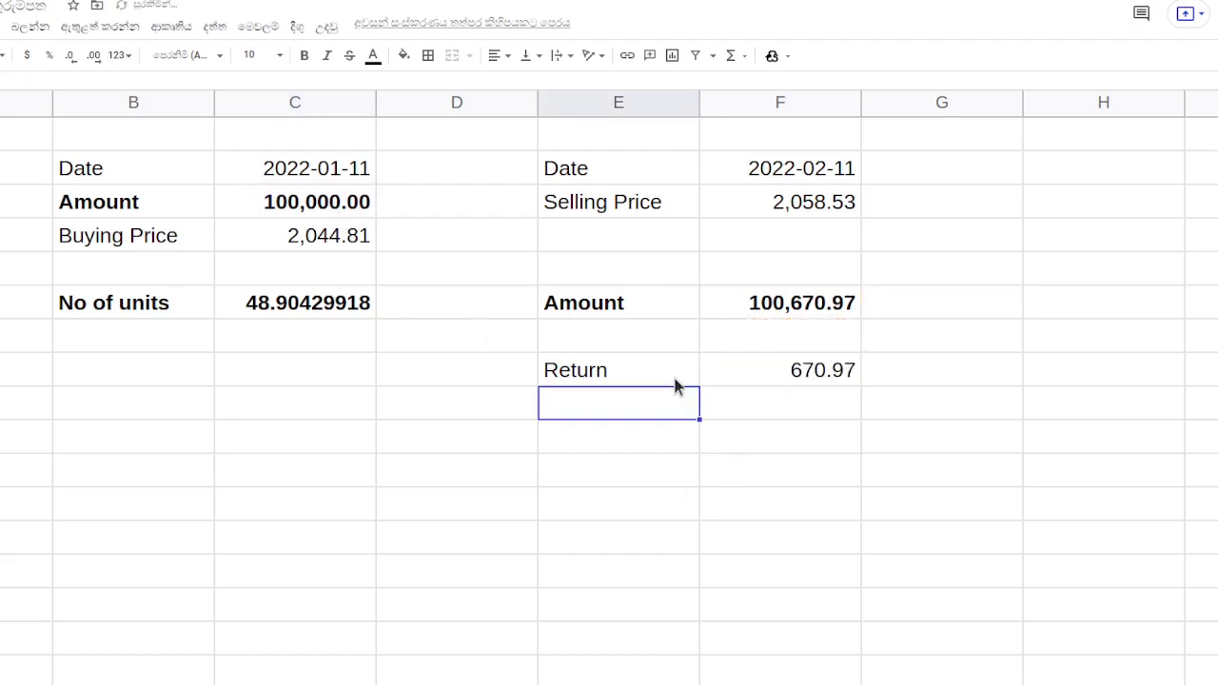
left_click_drag(675, 379, 766, 373)
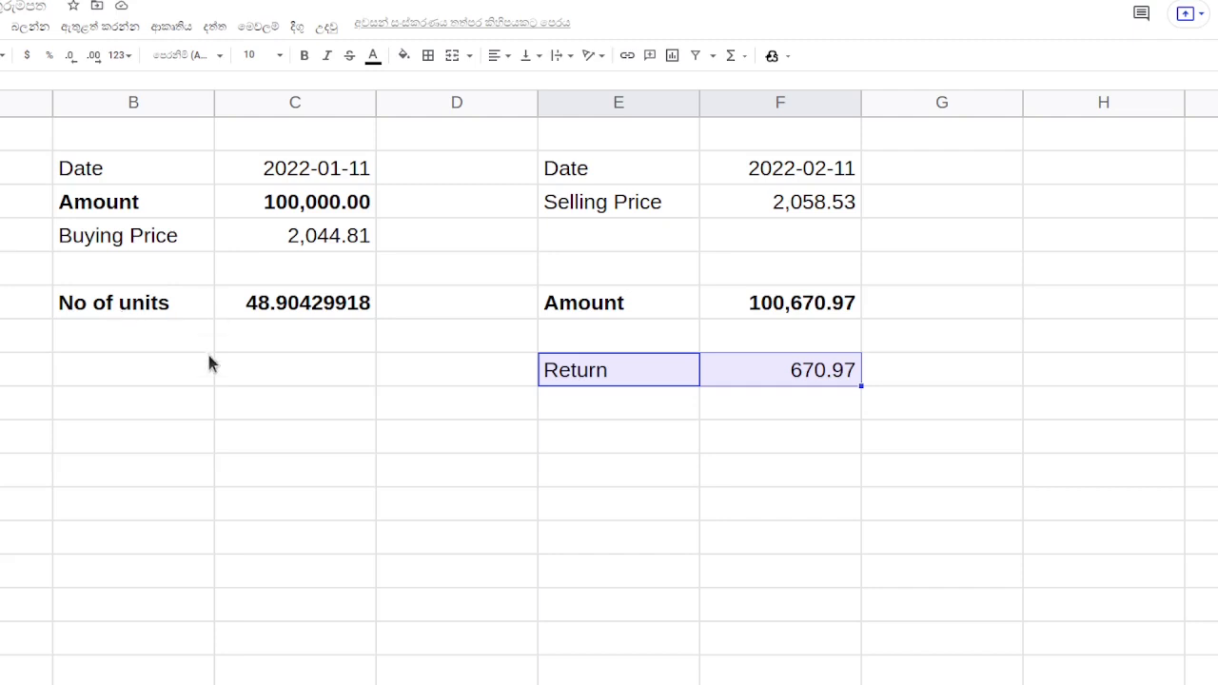
- Enter the label "No of Days" in B10
left_click(172, 441)
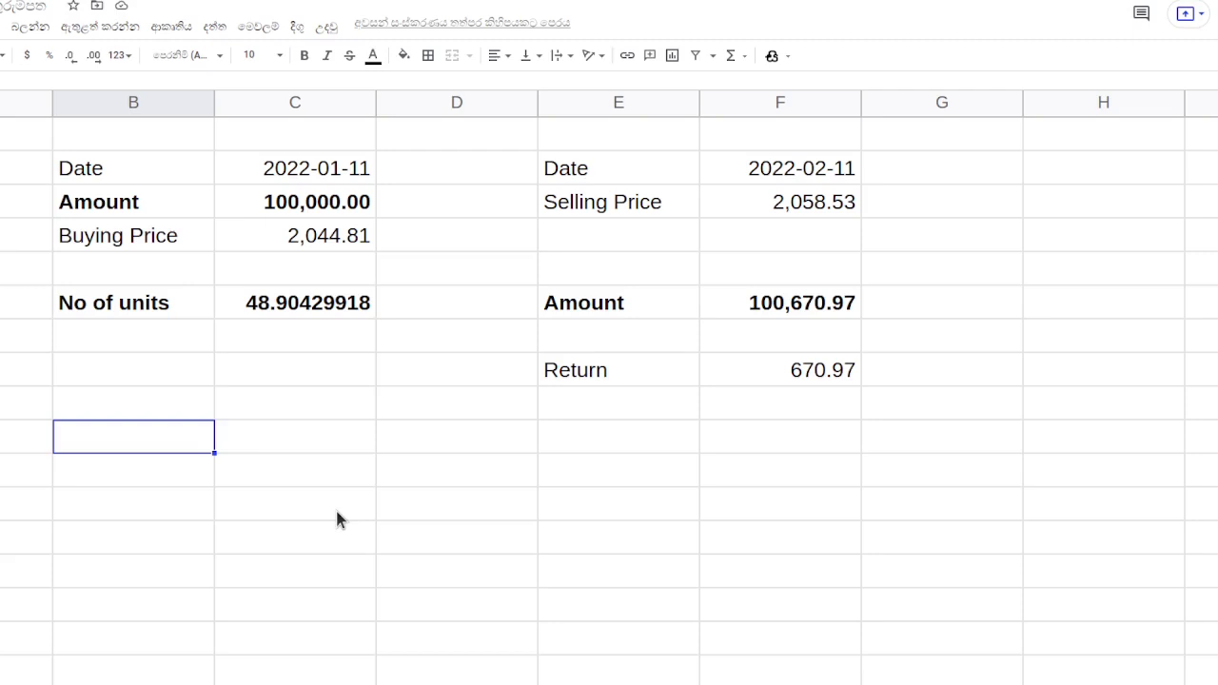
type("D")
key("BackSpace")
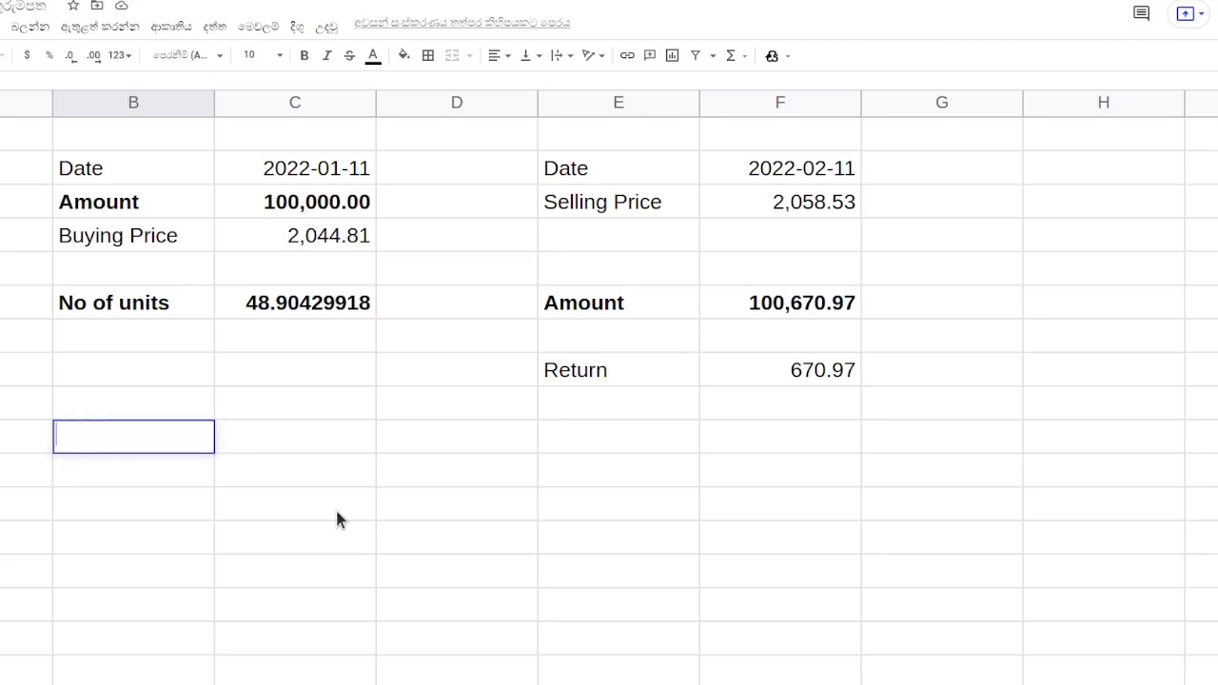
type("No of D")
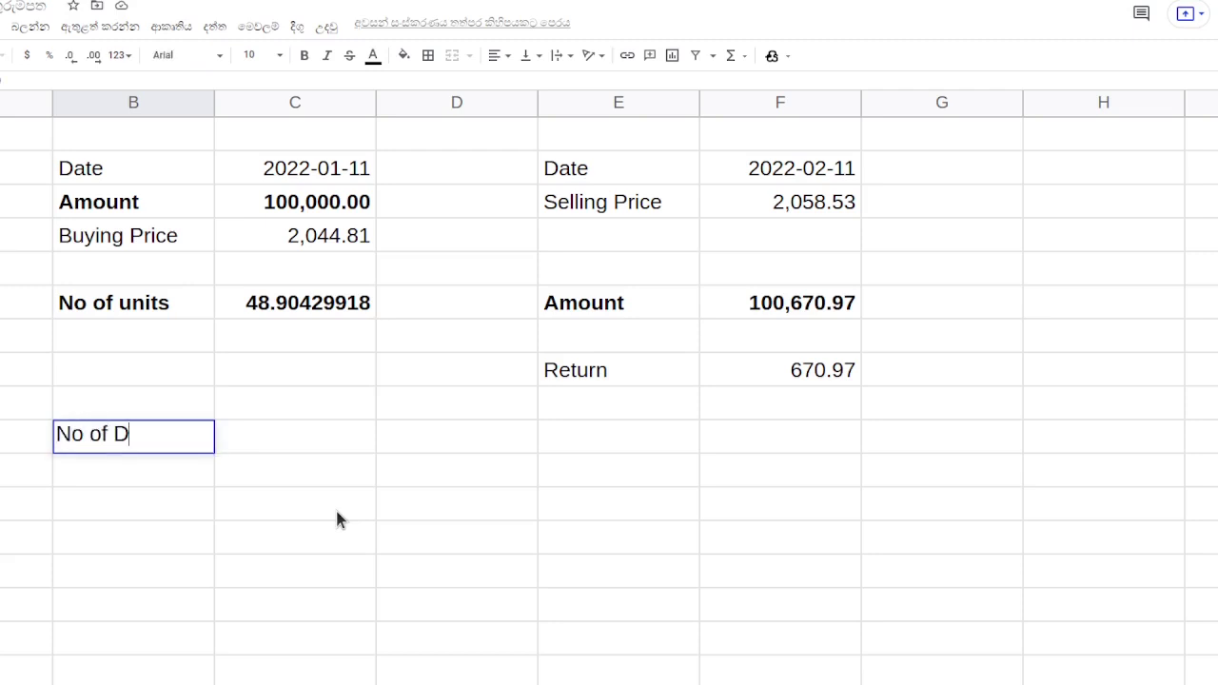
type("ays")
key("Tab")
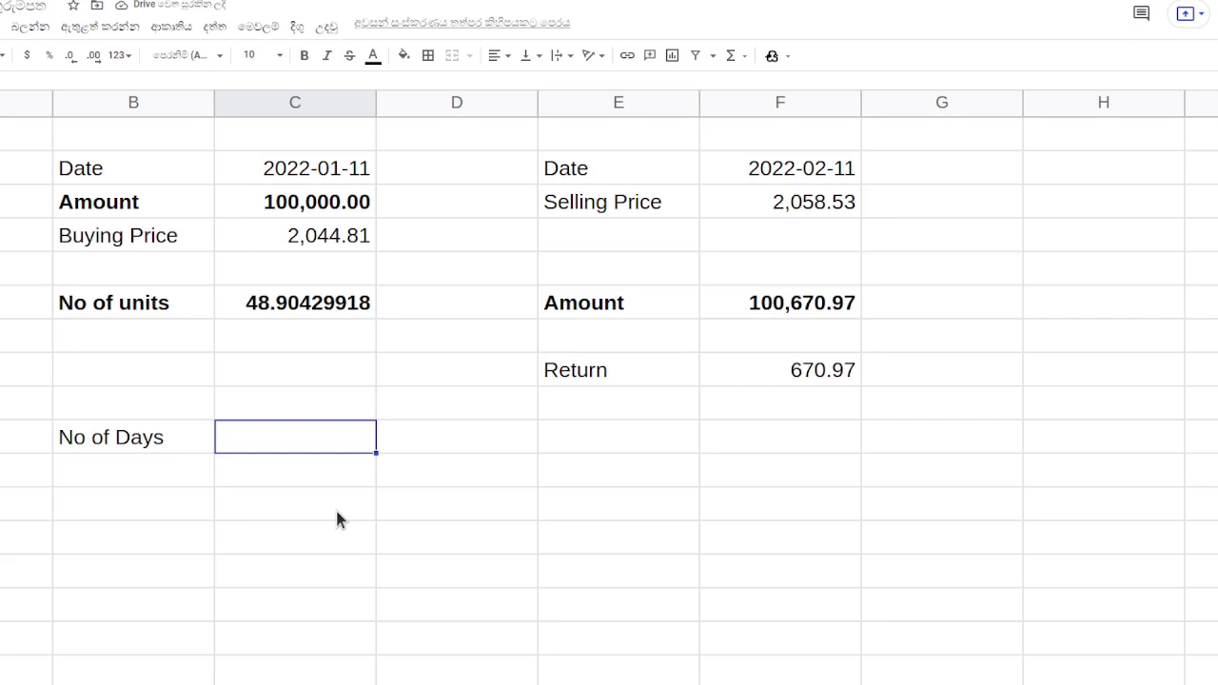
- Calculate the days between the two dates in C10 using the DAYS function with F2 as end date and C2 as start date
type("=days")
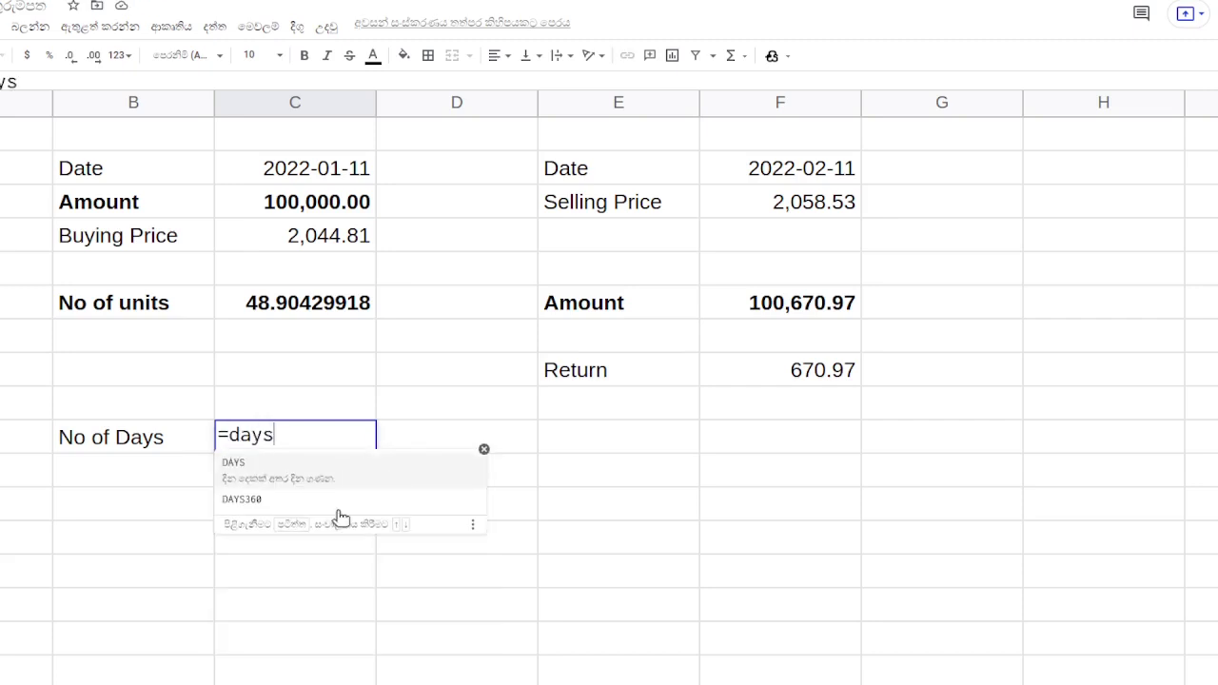
type("(")
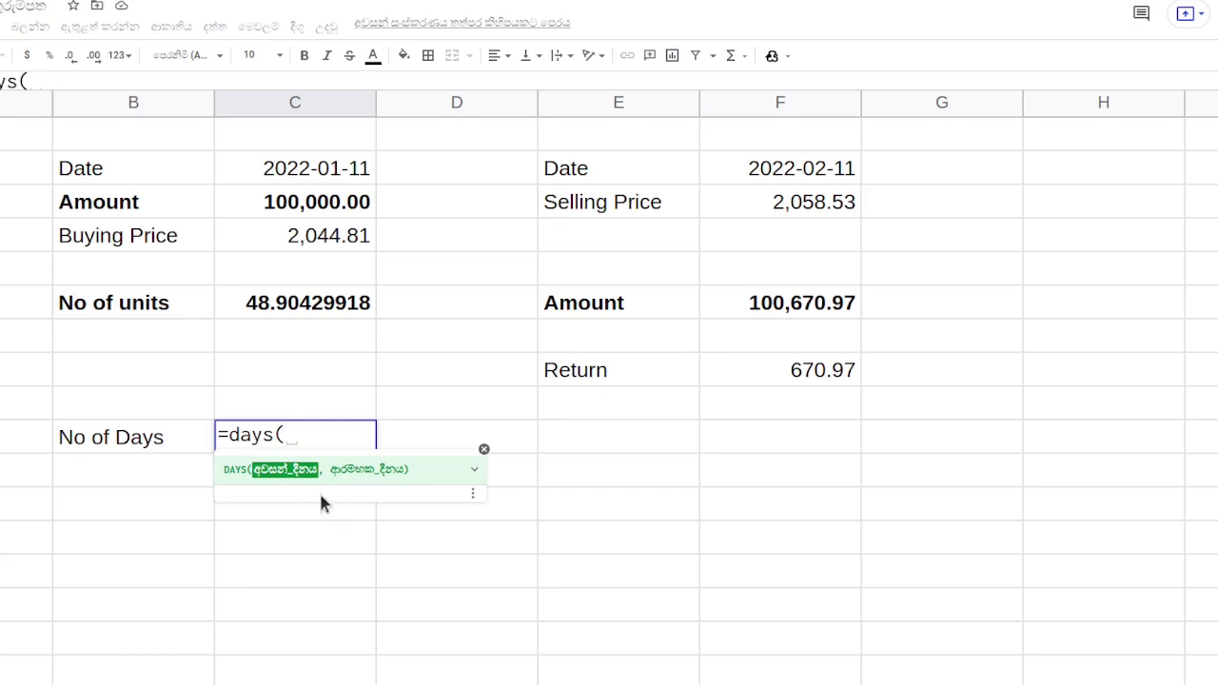
left_click(793, 169)
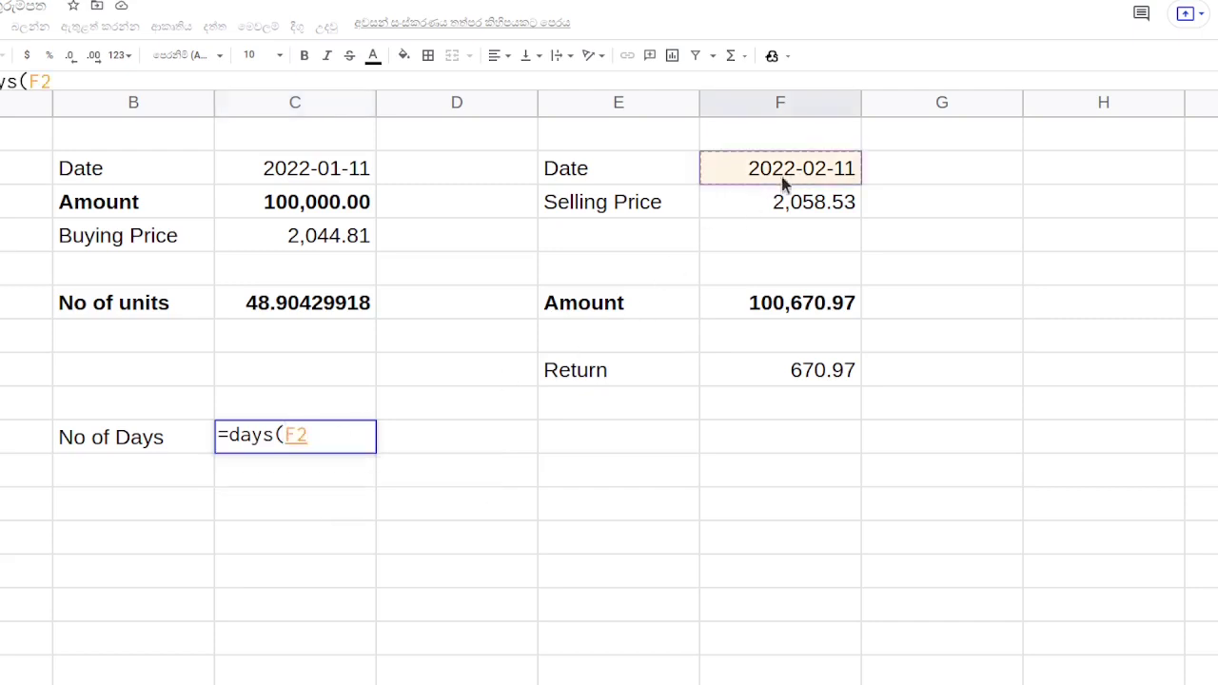
type(",")
left_click(232, 167)
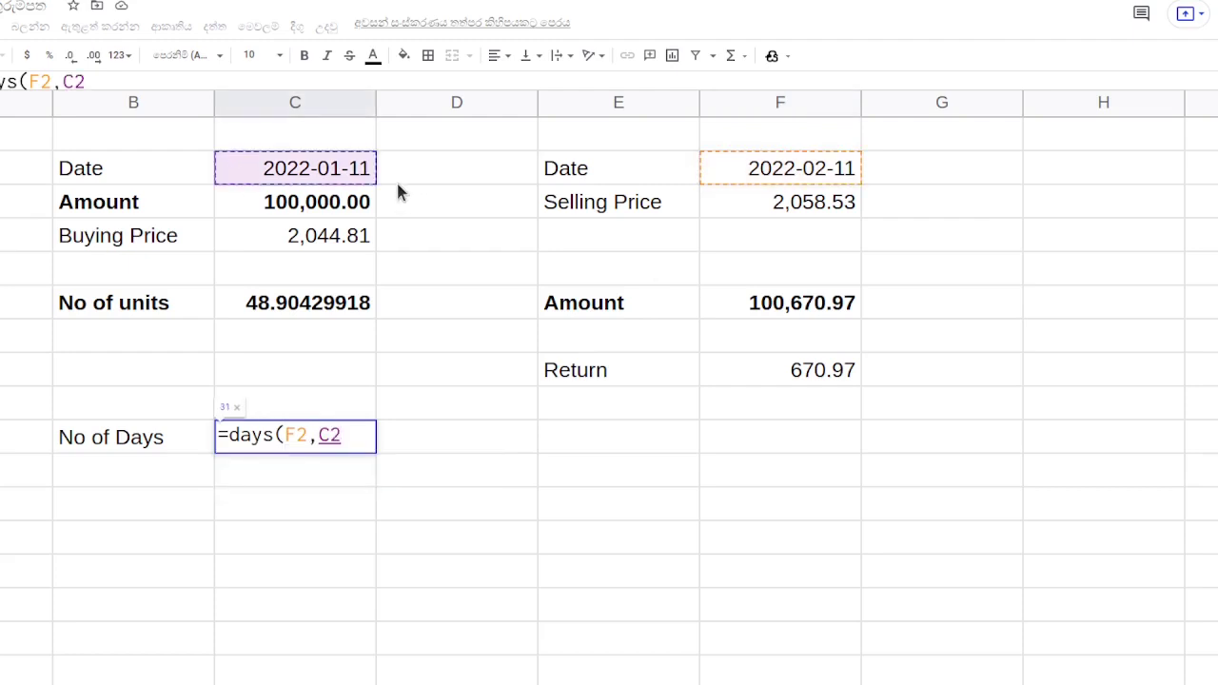
key("Return")
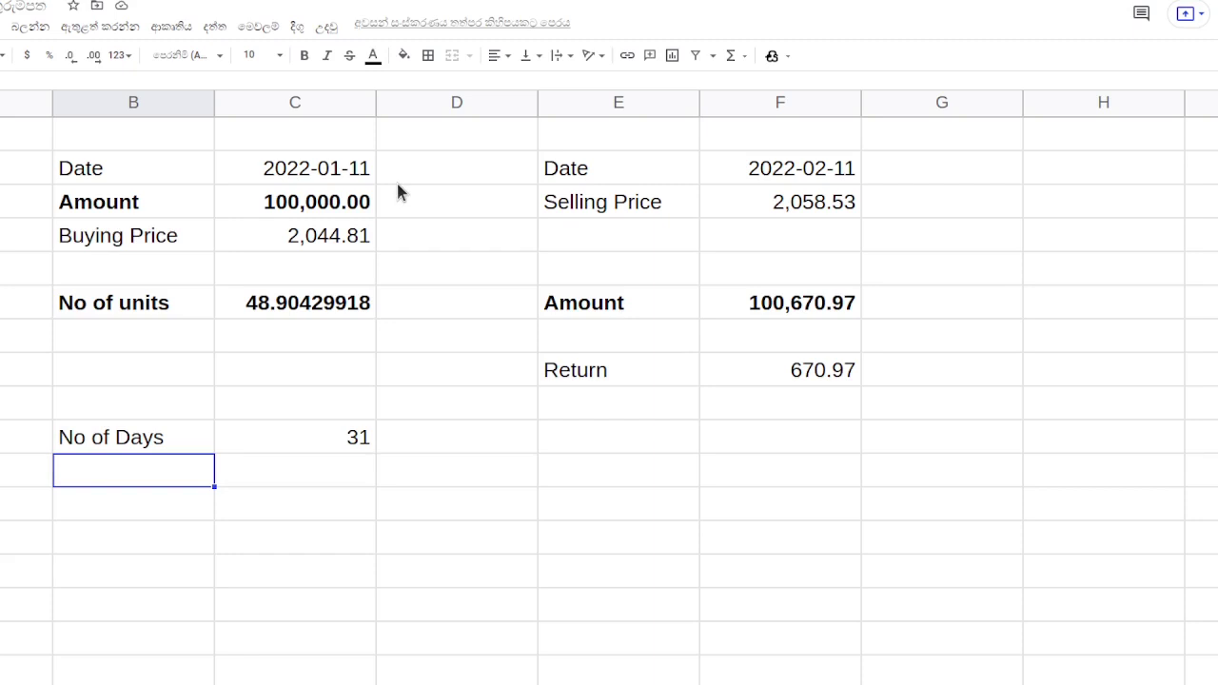
type("Per day")
key("BackSpace")
key("BackSpace")
key("BackSpace")
key("BackSpace")
key("BackSpace")
key("BackSpace")
key("BackSpace")
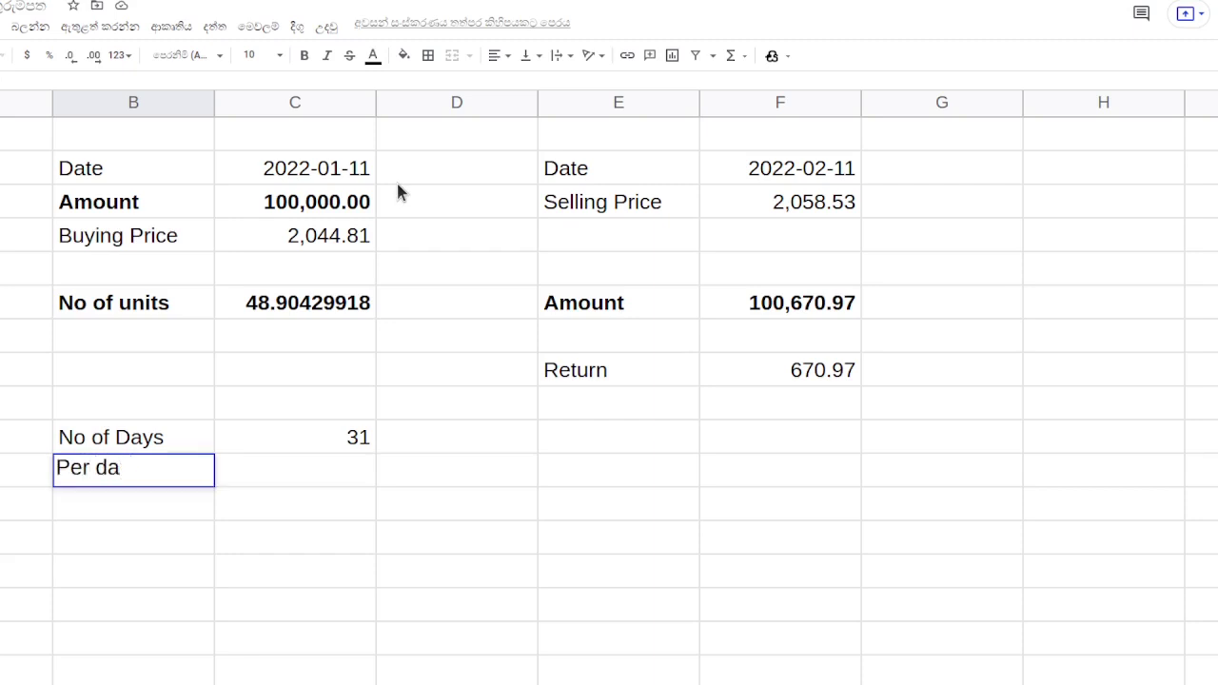
- Enter the label "Daily return" in B11, below No of Days
type("Daily ")
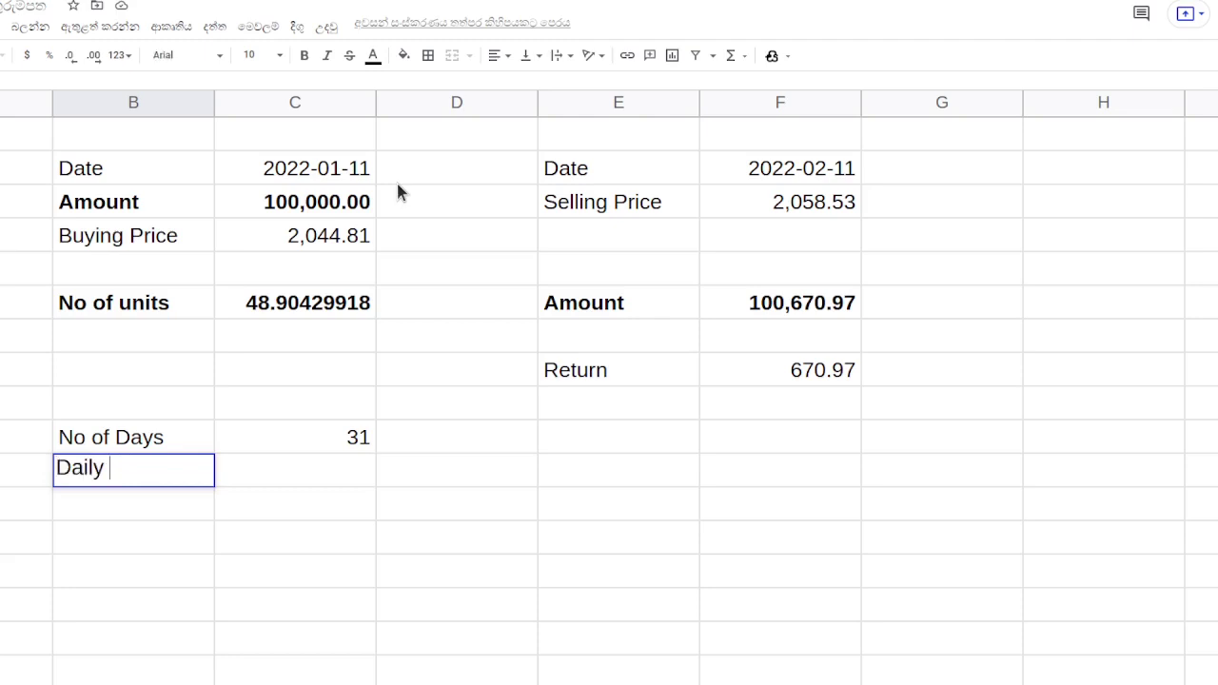
type("return")
key("Tab")
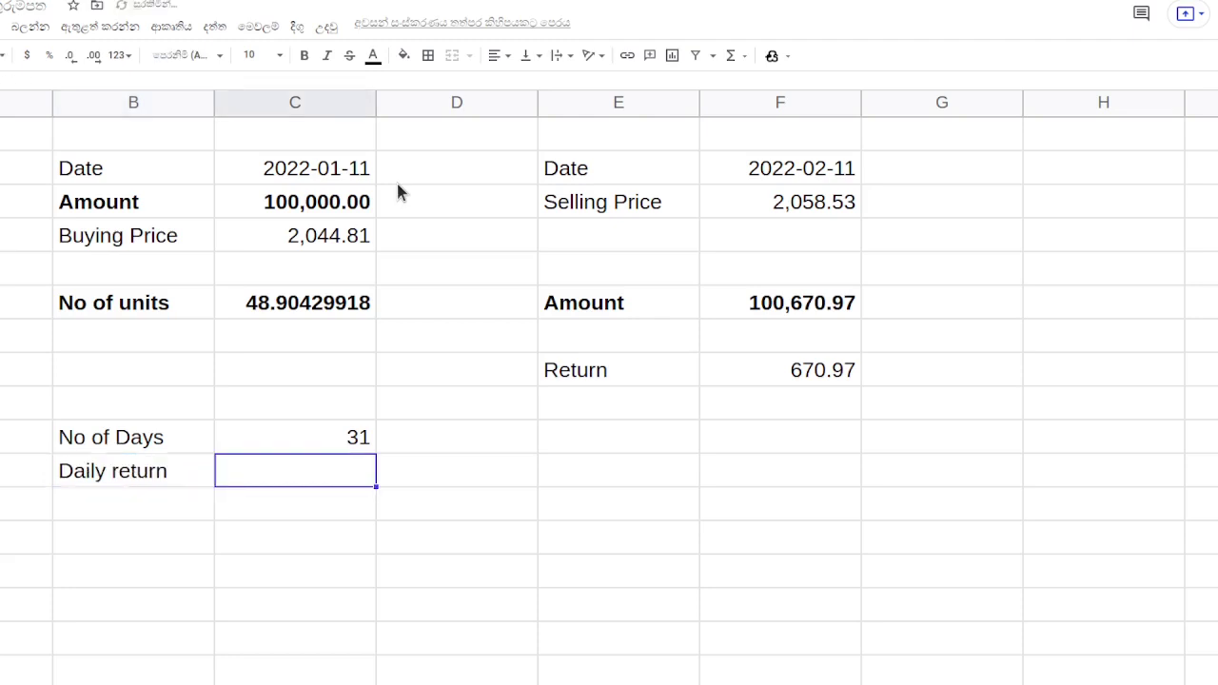
- Calculate the daily return in C11 by dividing the return by the number of days with =F8/C10
type("=")
left_click(790, 371)
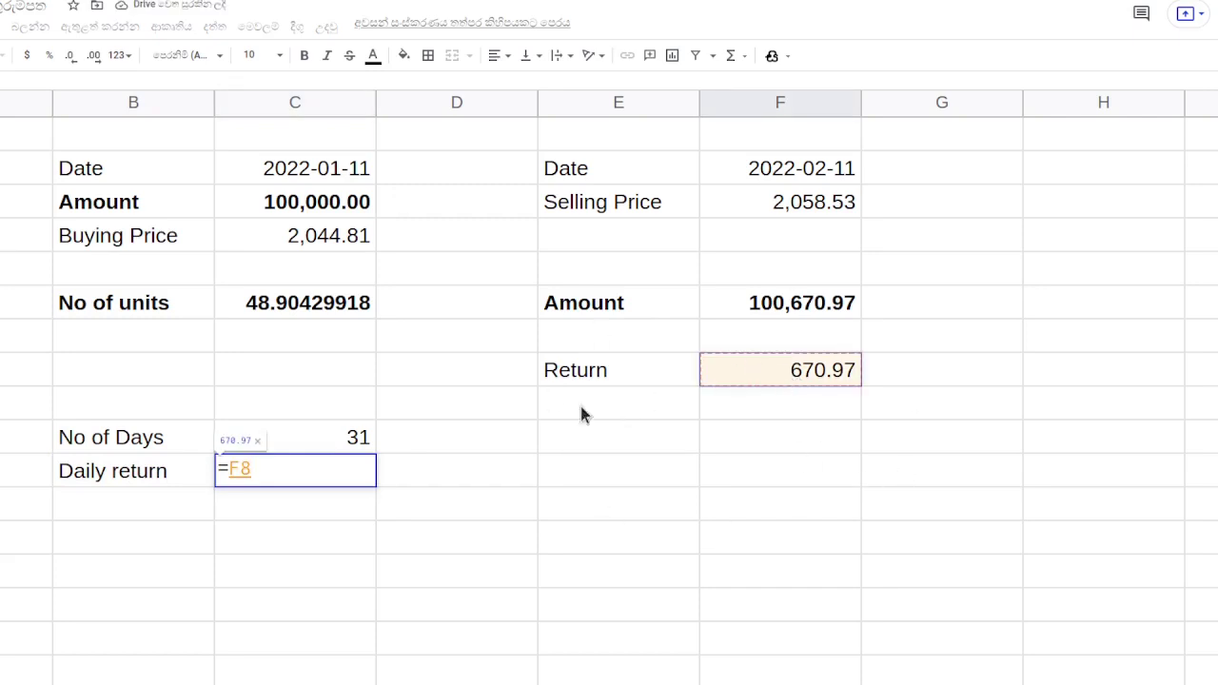
type("/")
left_click(361, 439)
key("Return")
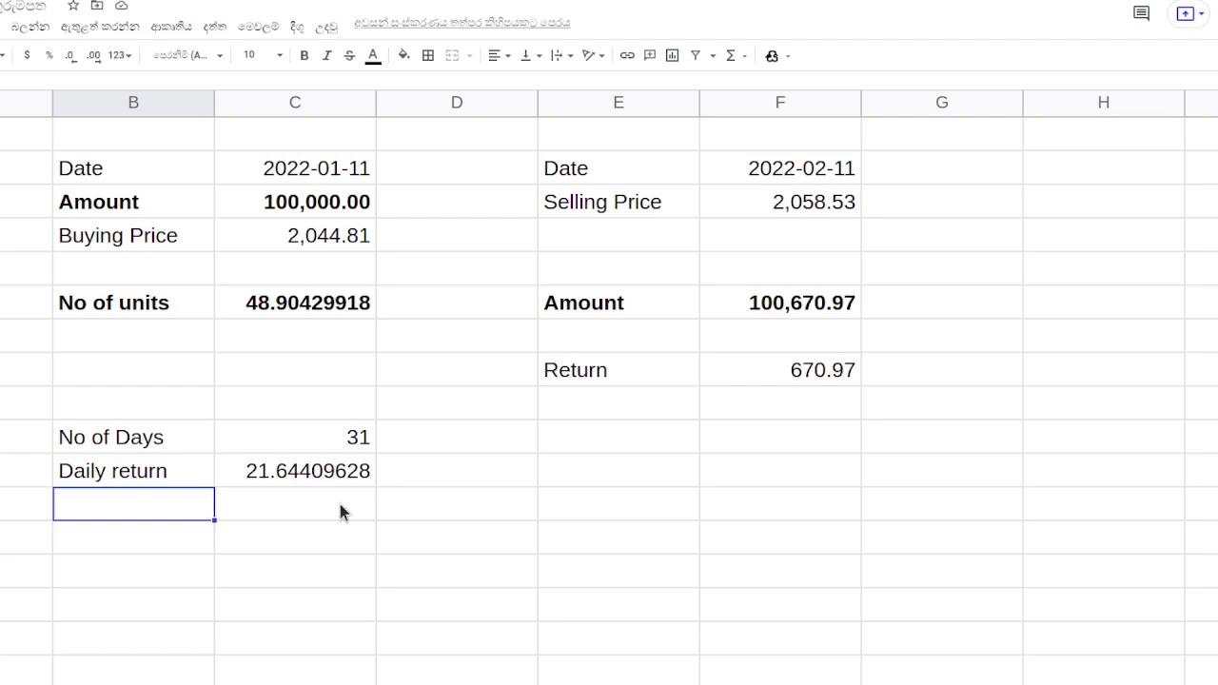
- Enter the label "Annual return" in B12 and calculate it in C12 with =C11*365
type("Annual")
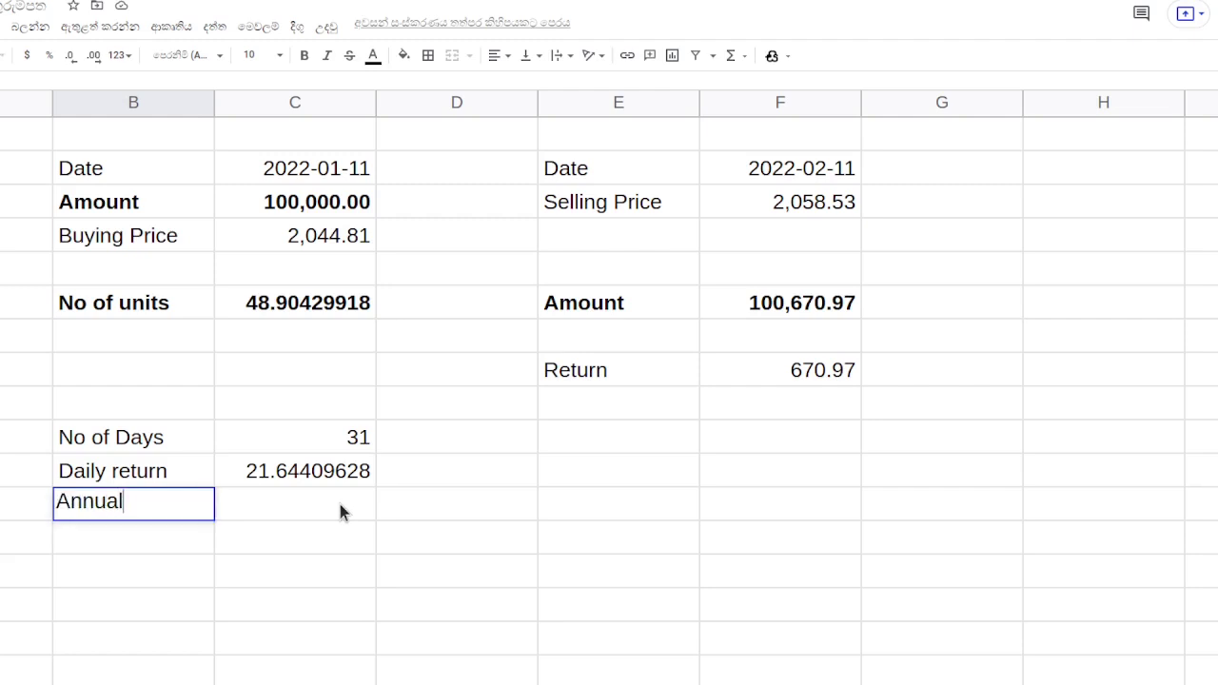
type(" return")
left_click(337, 500)
type("=")
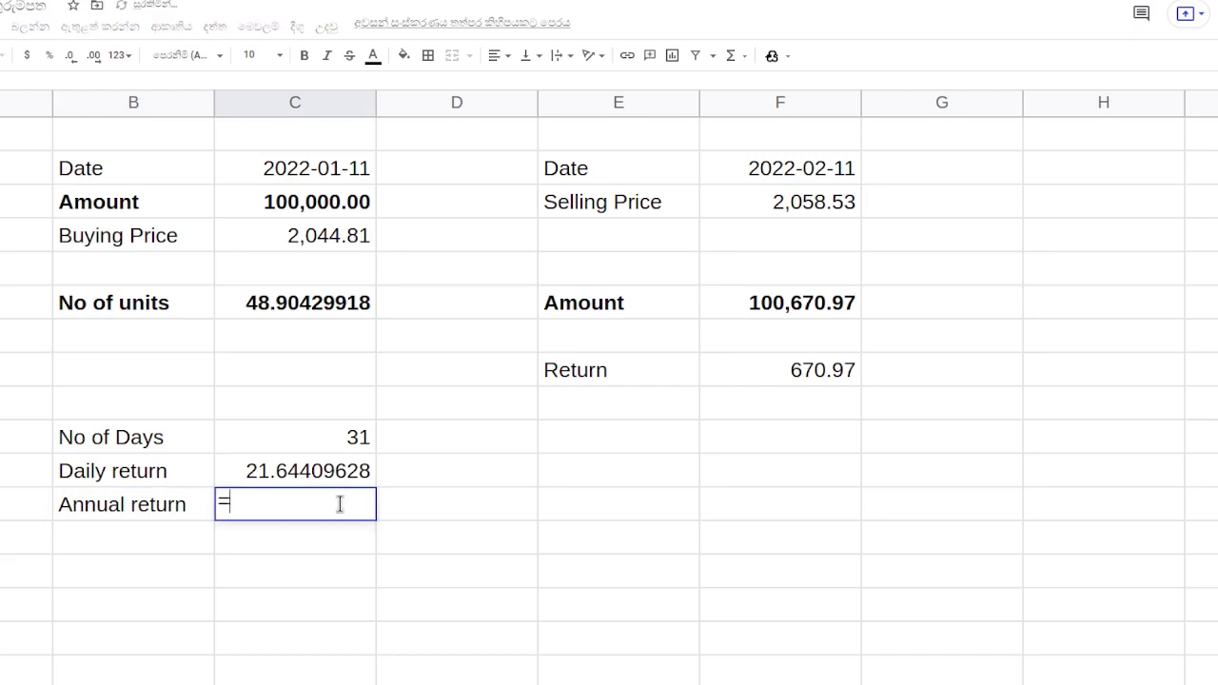
left_click(252, 473)
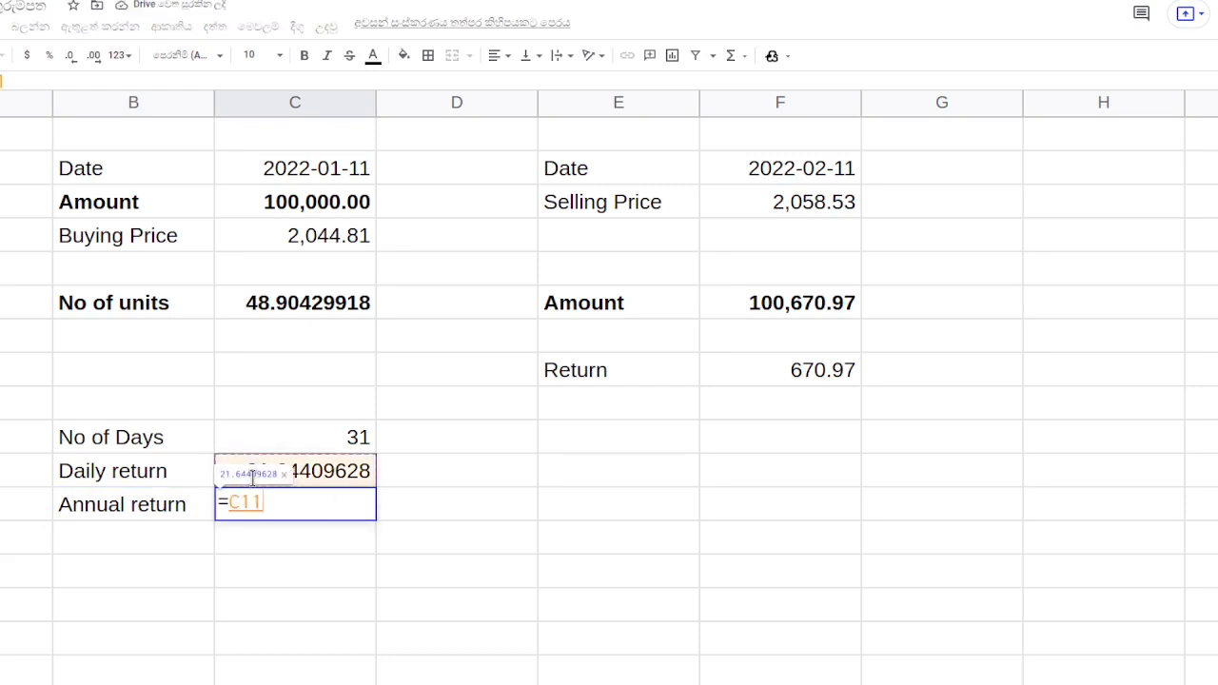
type("*365")
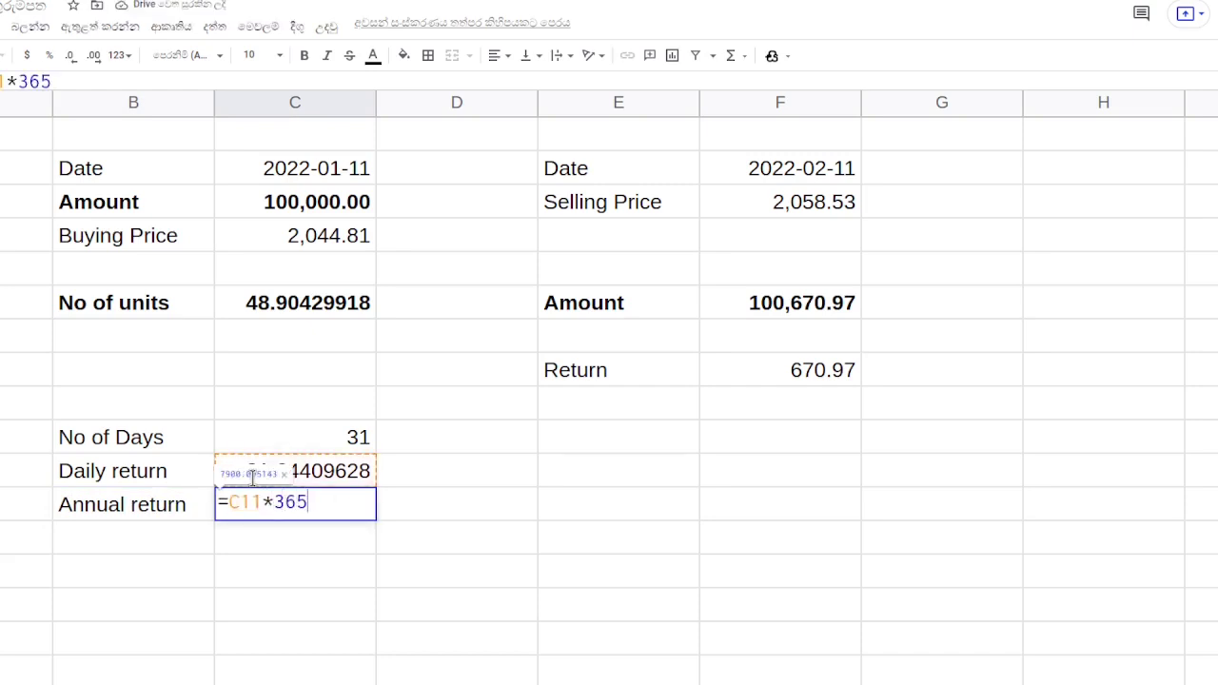
key("Return")
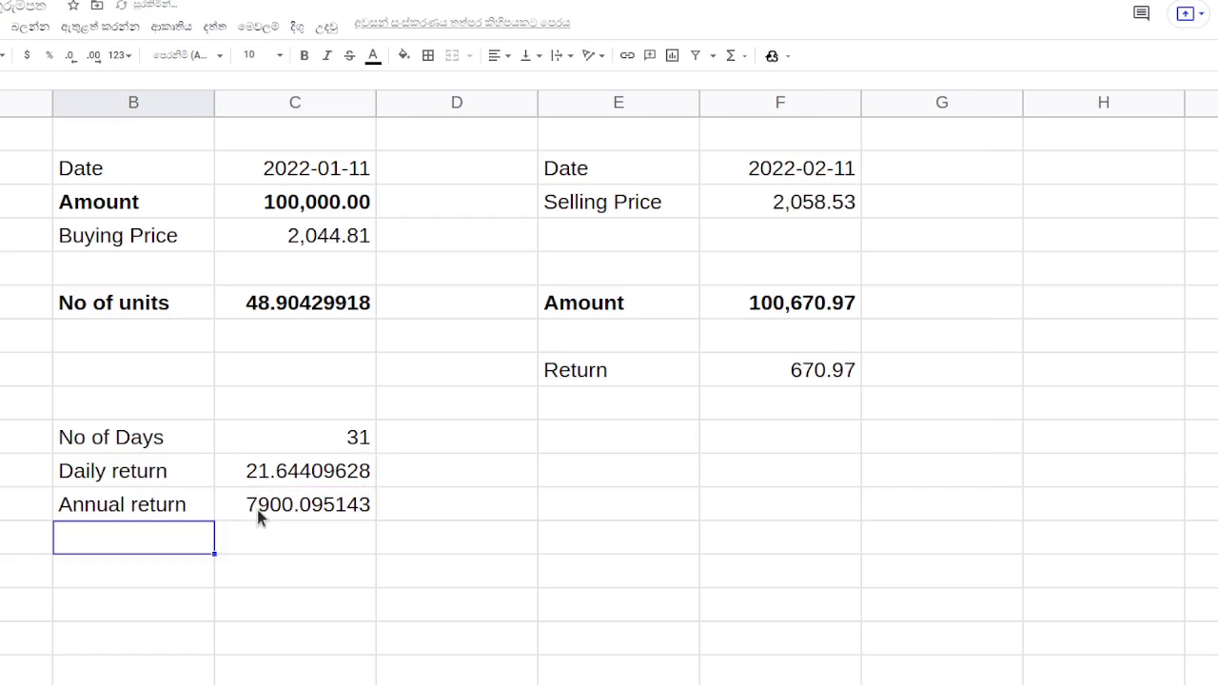
left_click(257, 507)
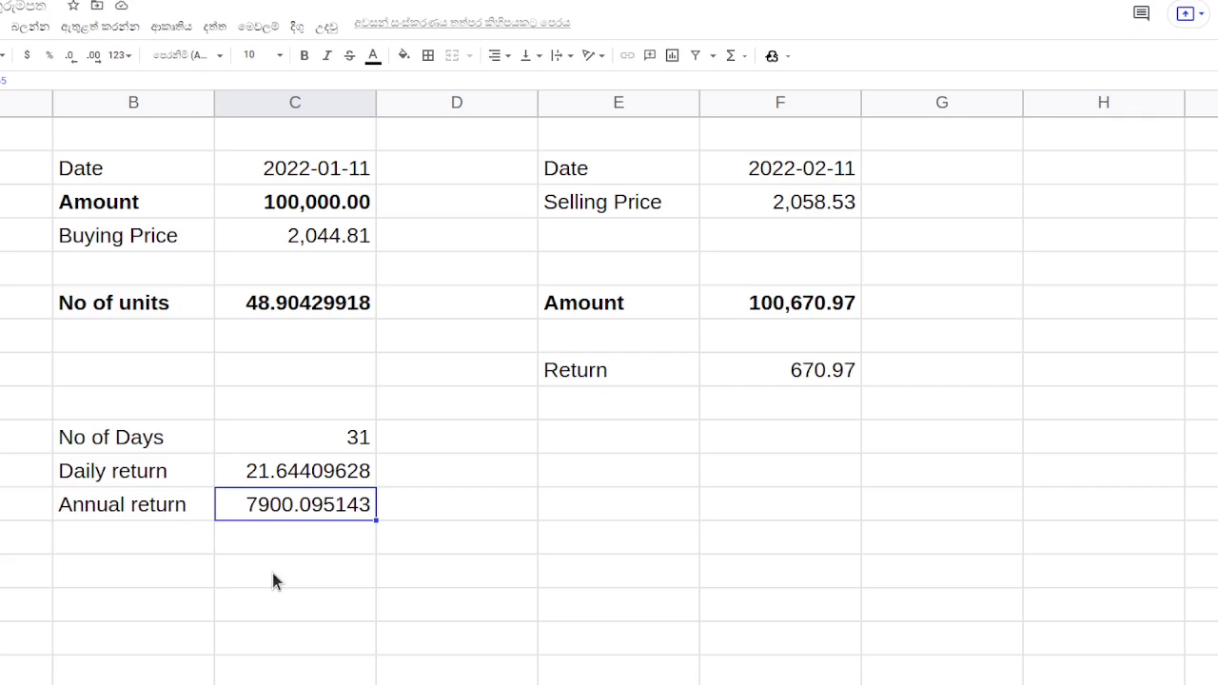
left_click_drag(130, 505, 227, 506)
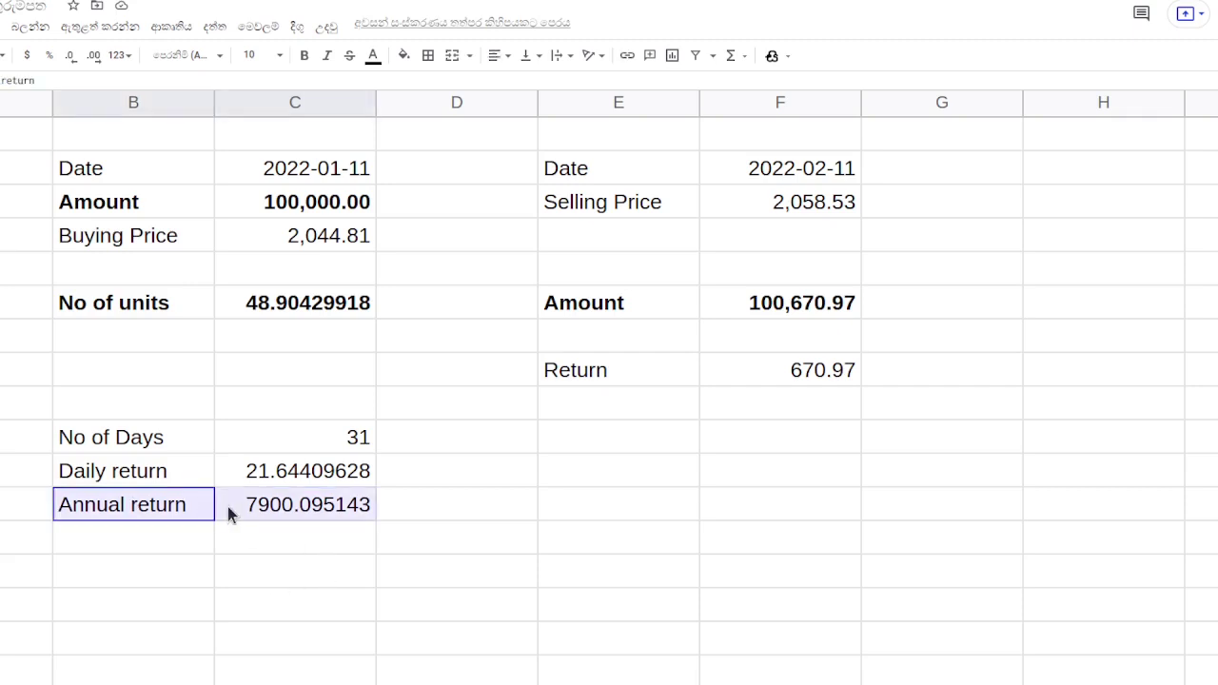
- Enter the label "Y %" in B13, below Annual return
left_click(193, 541)
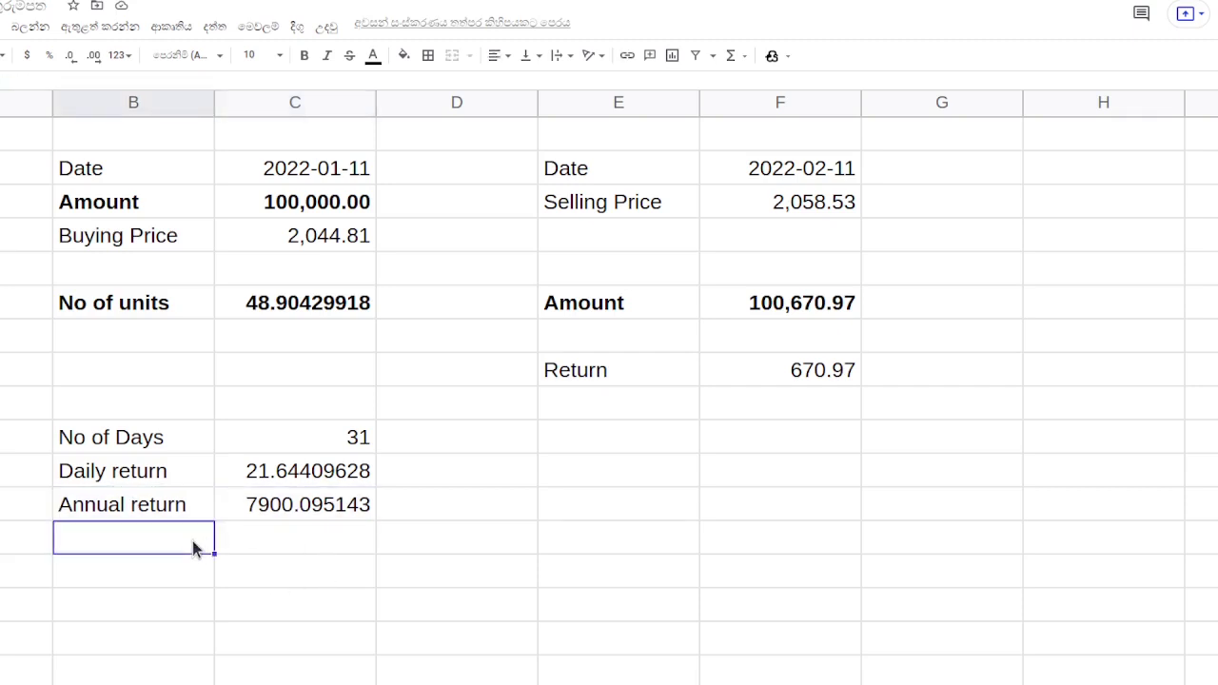
type("Y &")
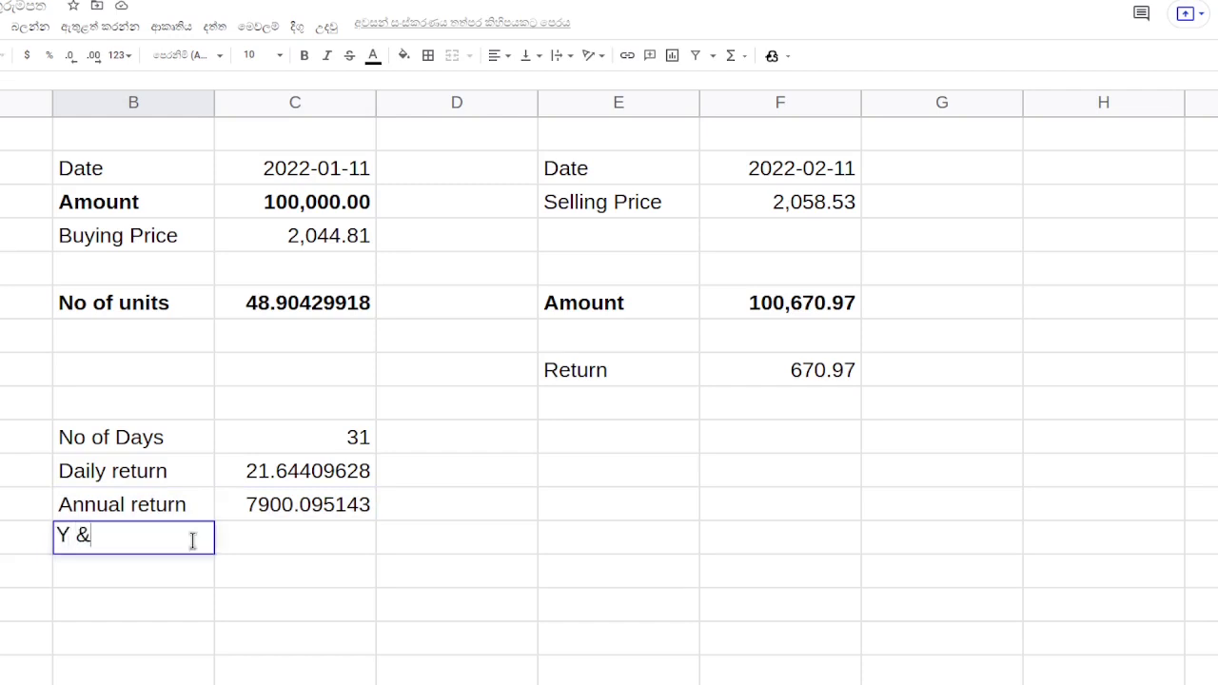
key("BackSpace")
type("%")
key("Tab")
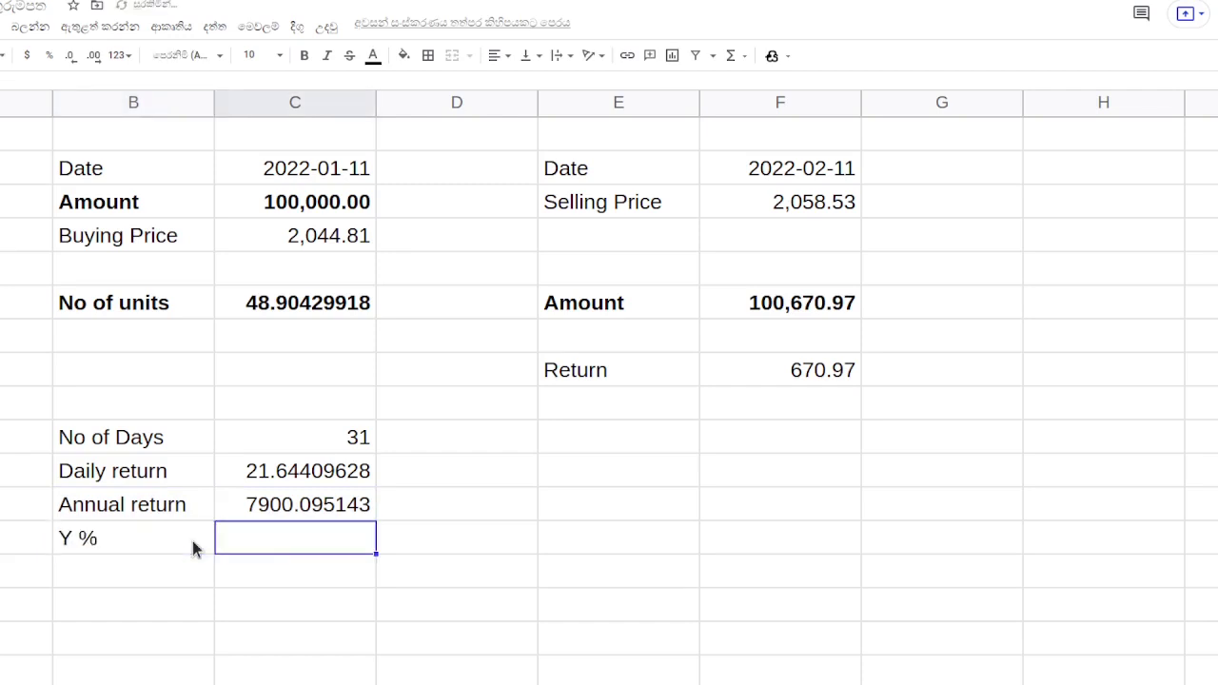
type("=")
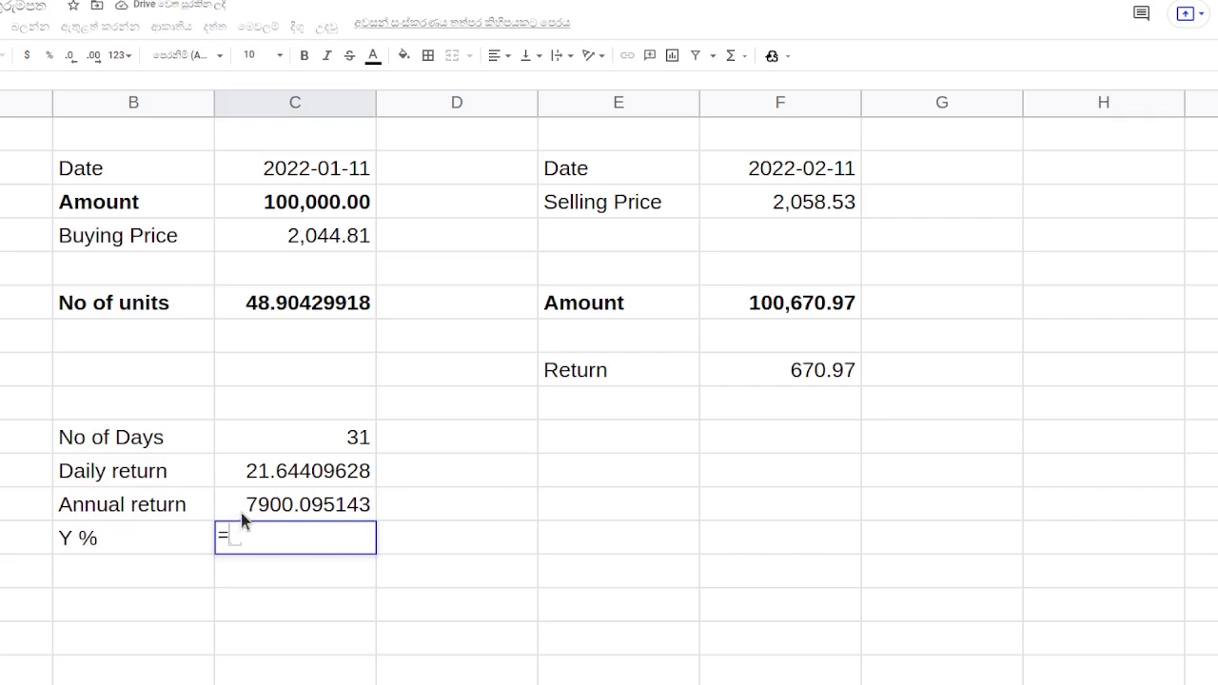
left_click(159, 539)
key("Escape")
- Extend the label in B13 to read "Y % (annual)"
double_click(141, 531)
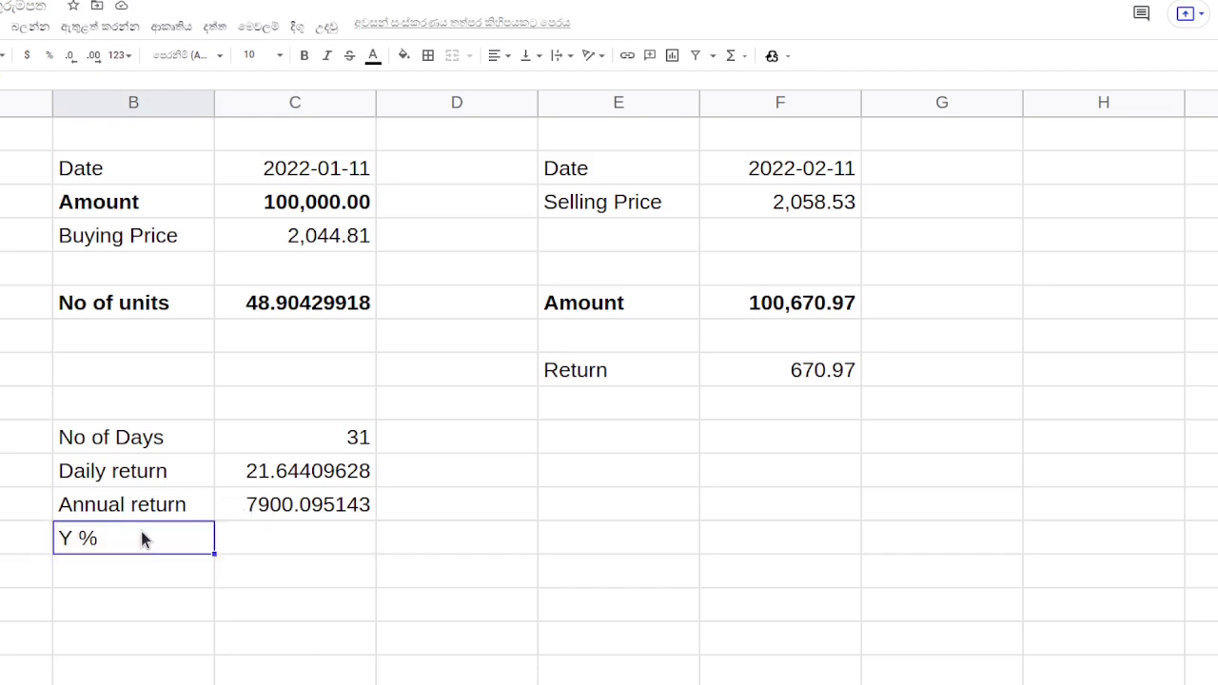
type("(annual)")
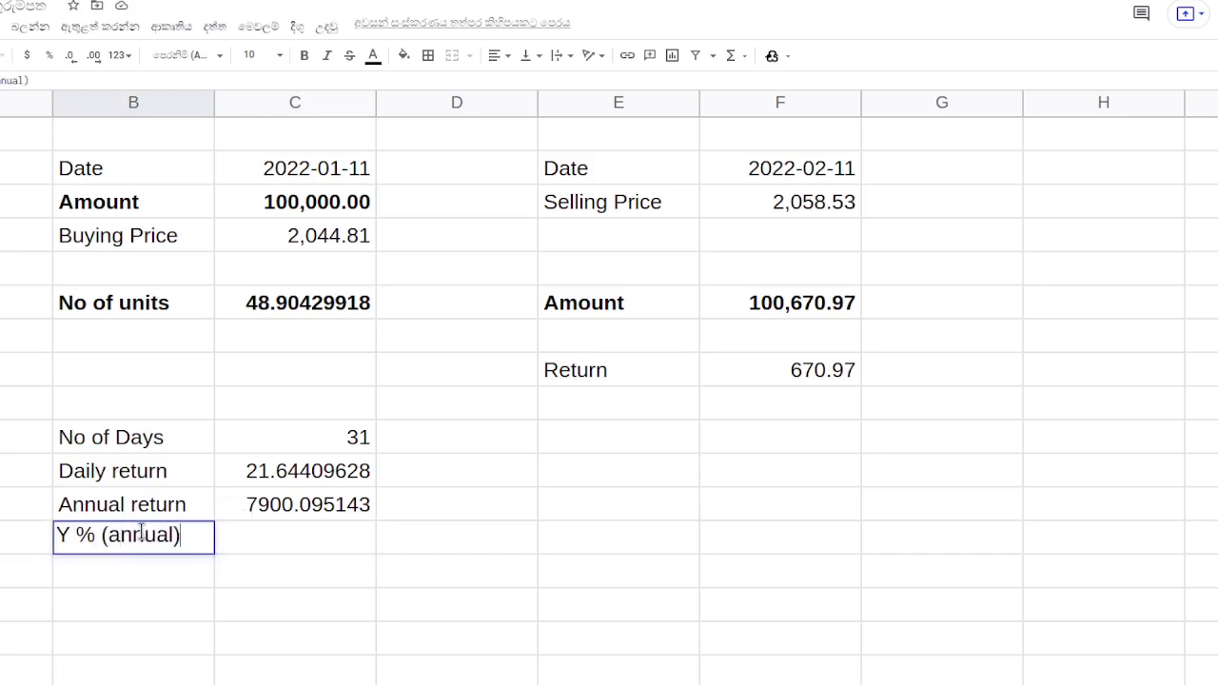
key("Return")
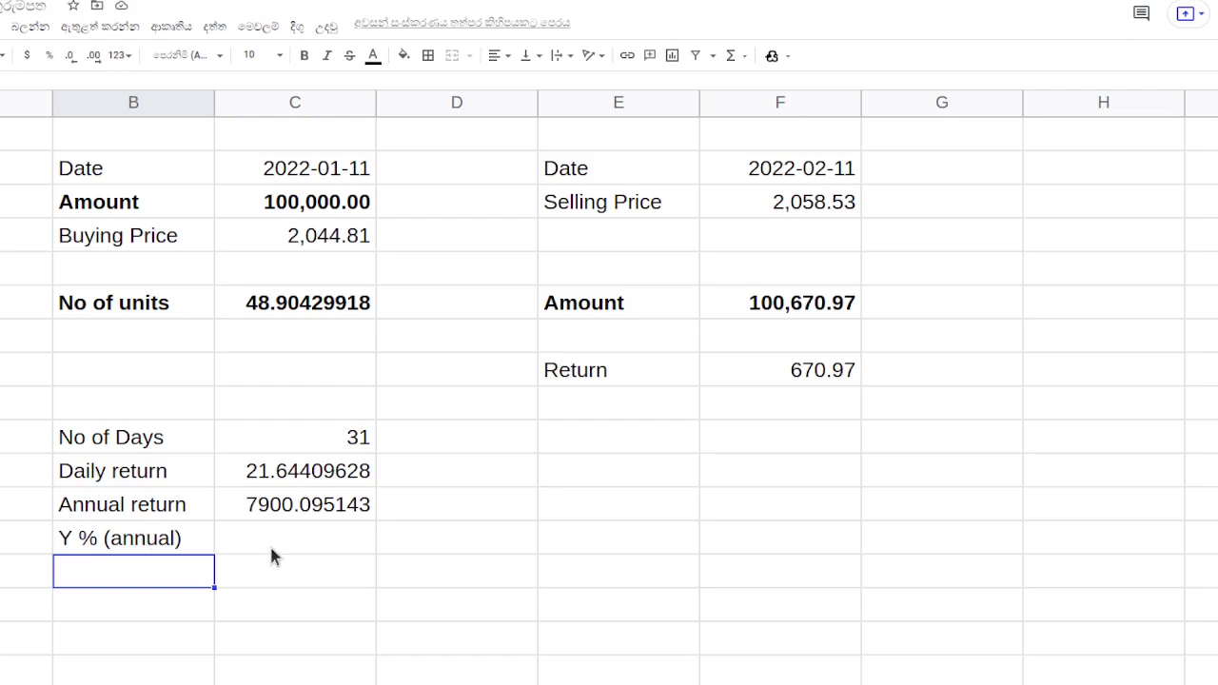
- Calculate the annual yield in C13 by dividing the annual return by the invested amount with =C12/C3
left_click(153, 548)
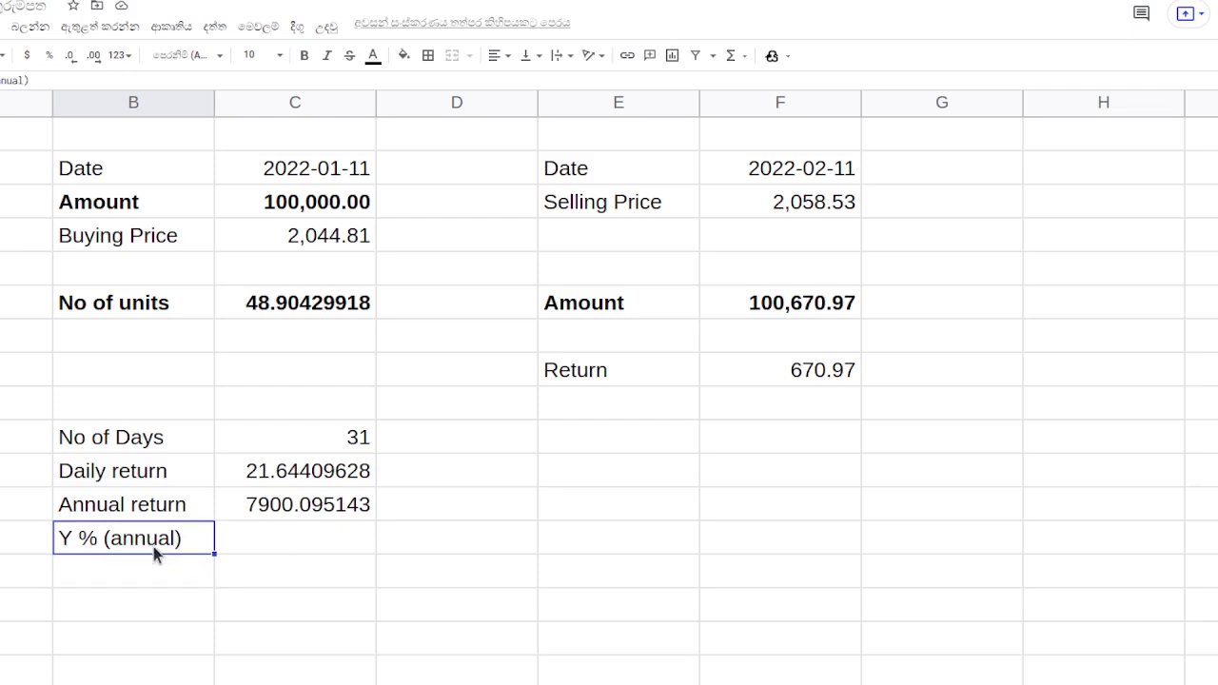
left_click(242, 540)
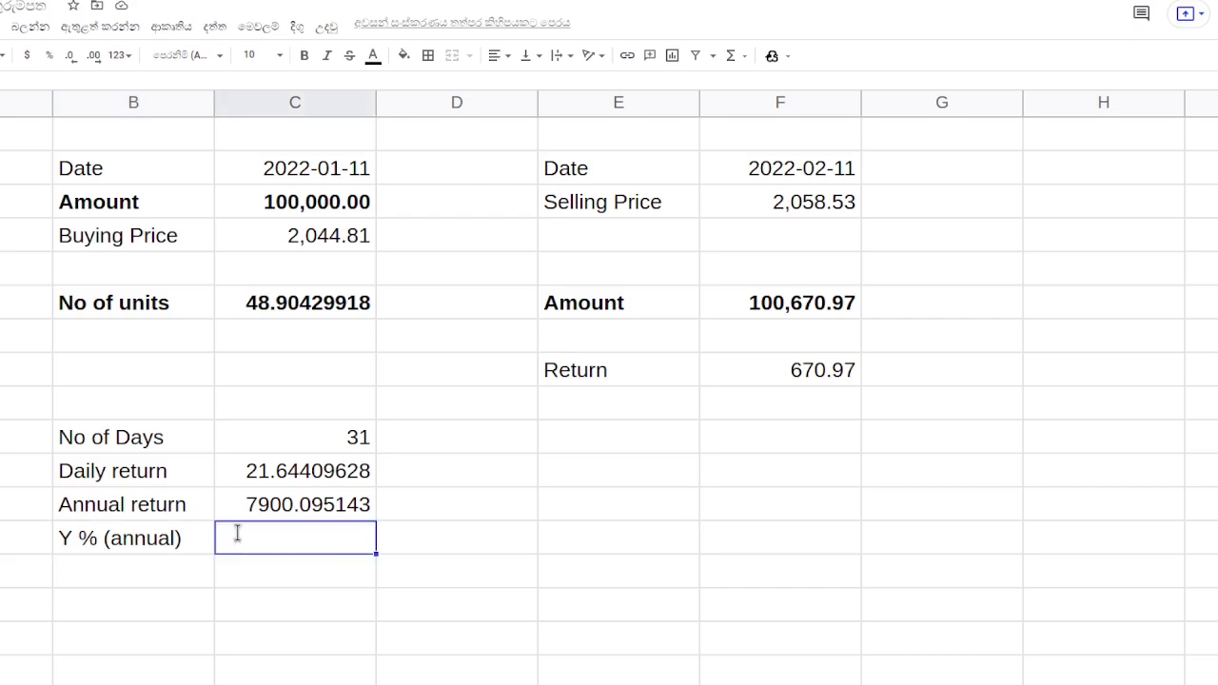
type("=")
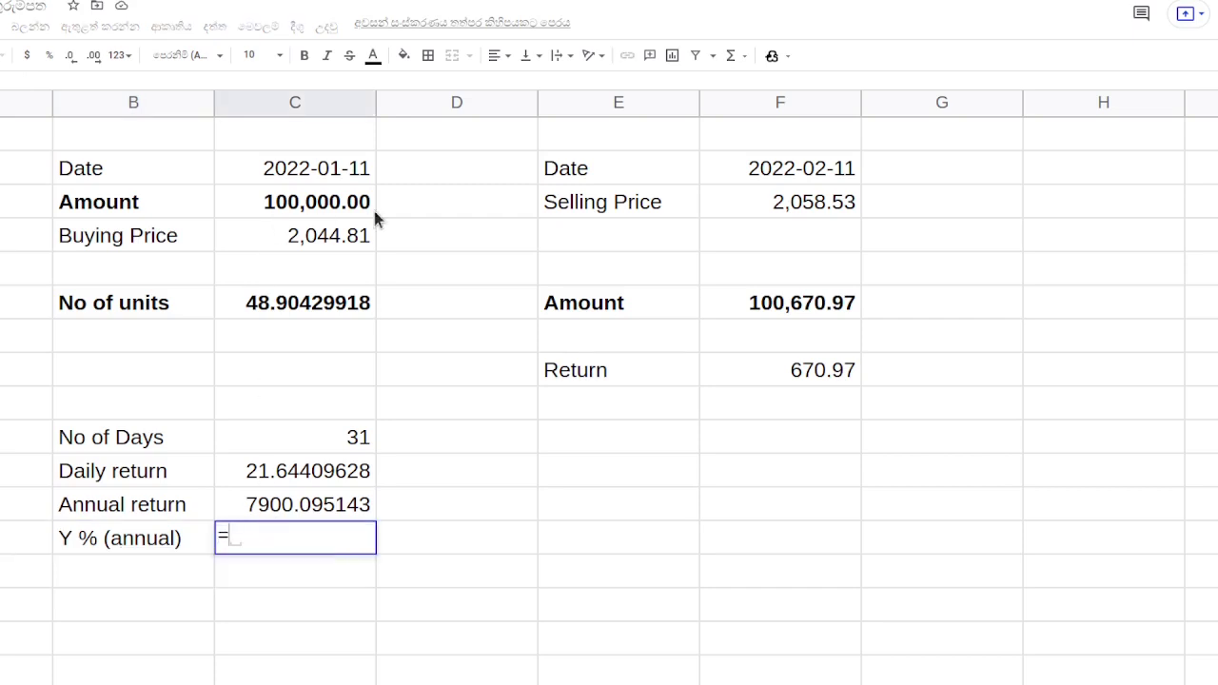
left_click(292, 504)
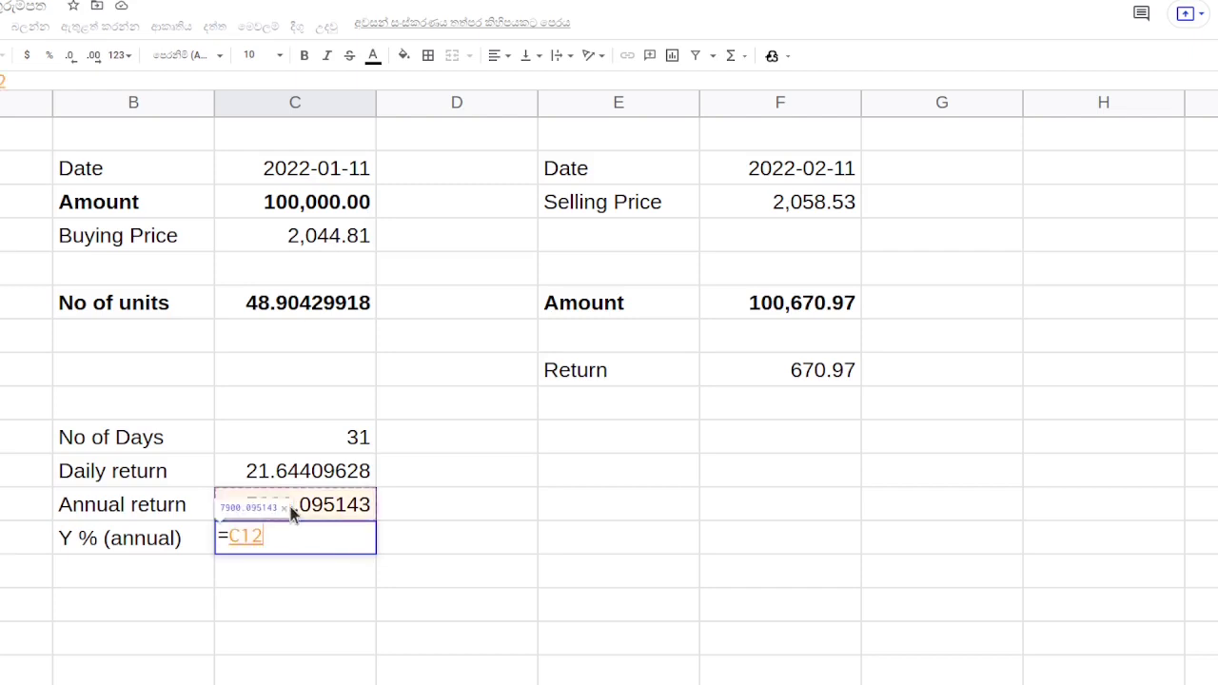
type("/")
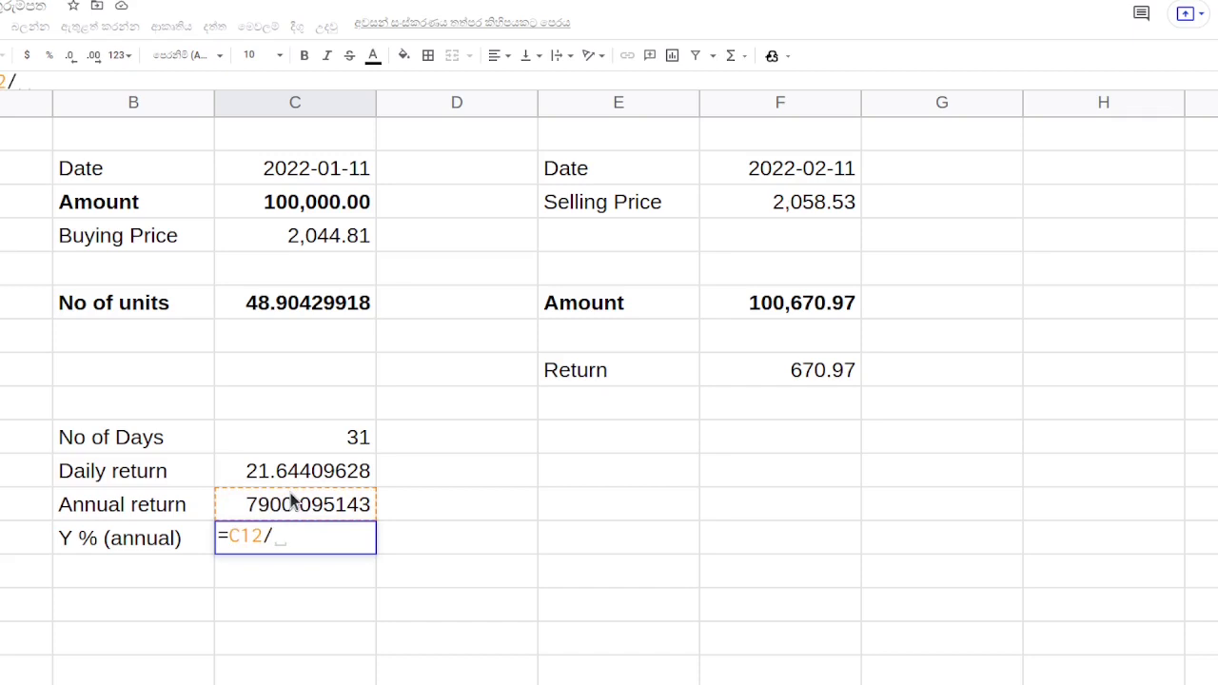
left_click(322, 212)
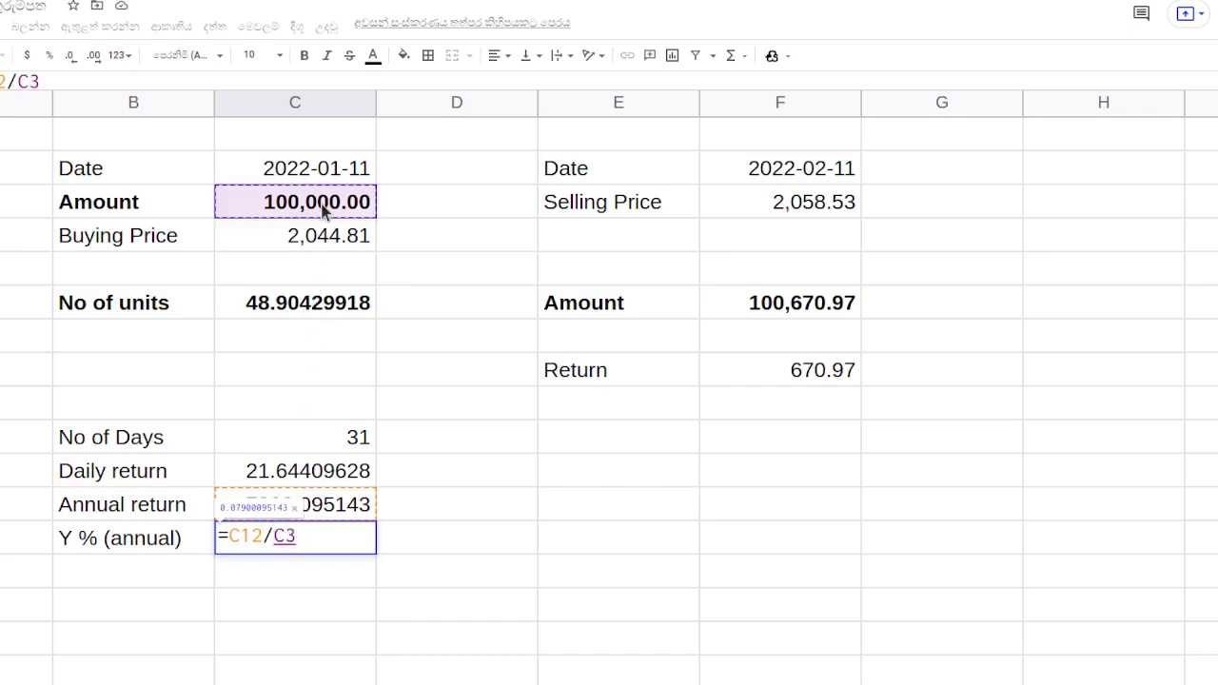
key("Return")
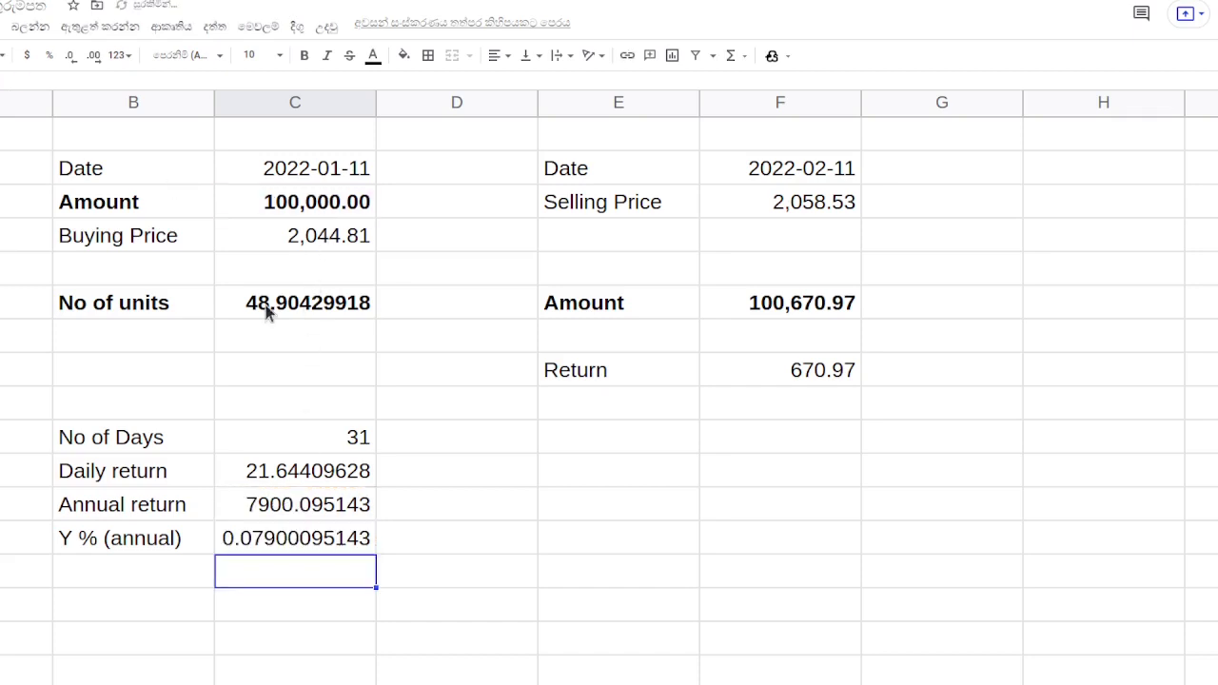
- Format the annual yield in C13 as a percentage and make the label and value in B13:C13 bold
left_click(330, 539)
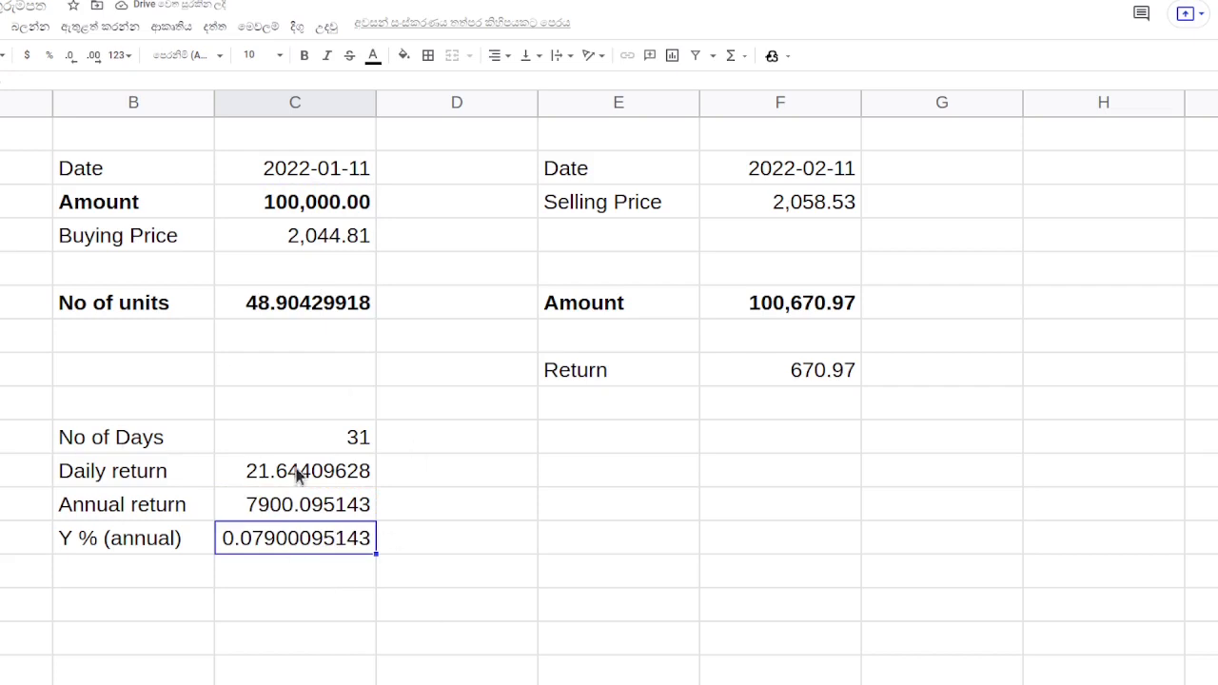
left_click(49, 57)
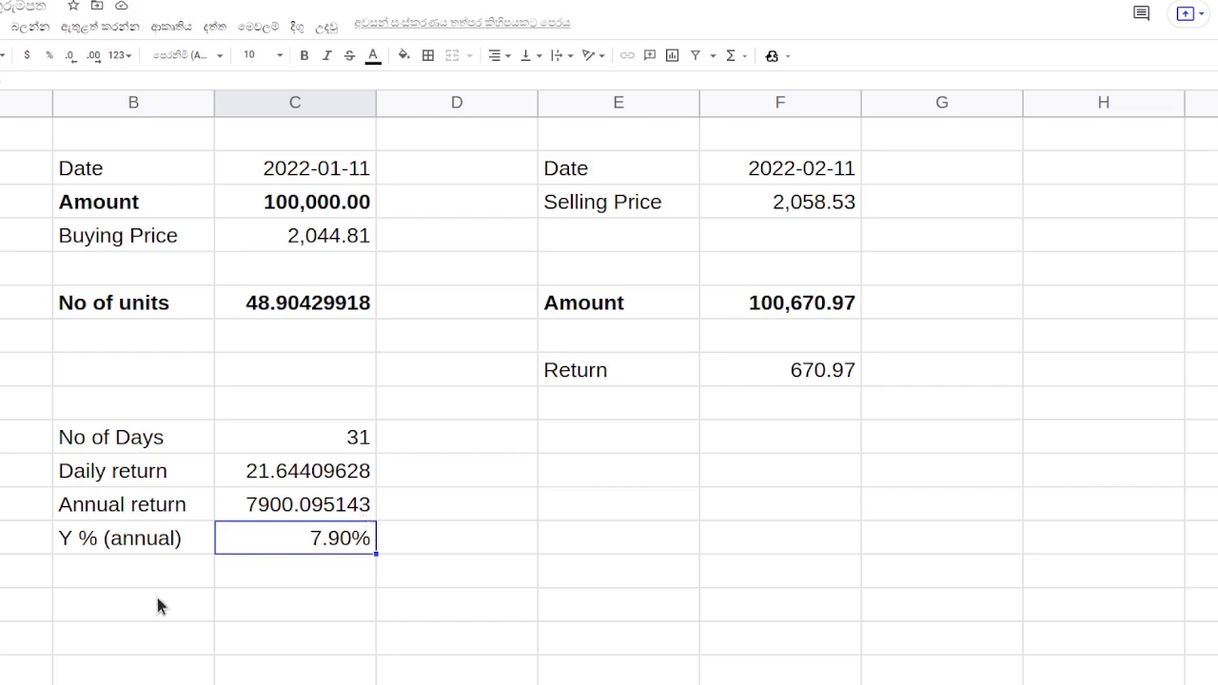
left_click_drag(157, 541, 234, 540)
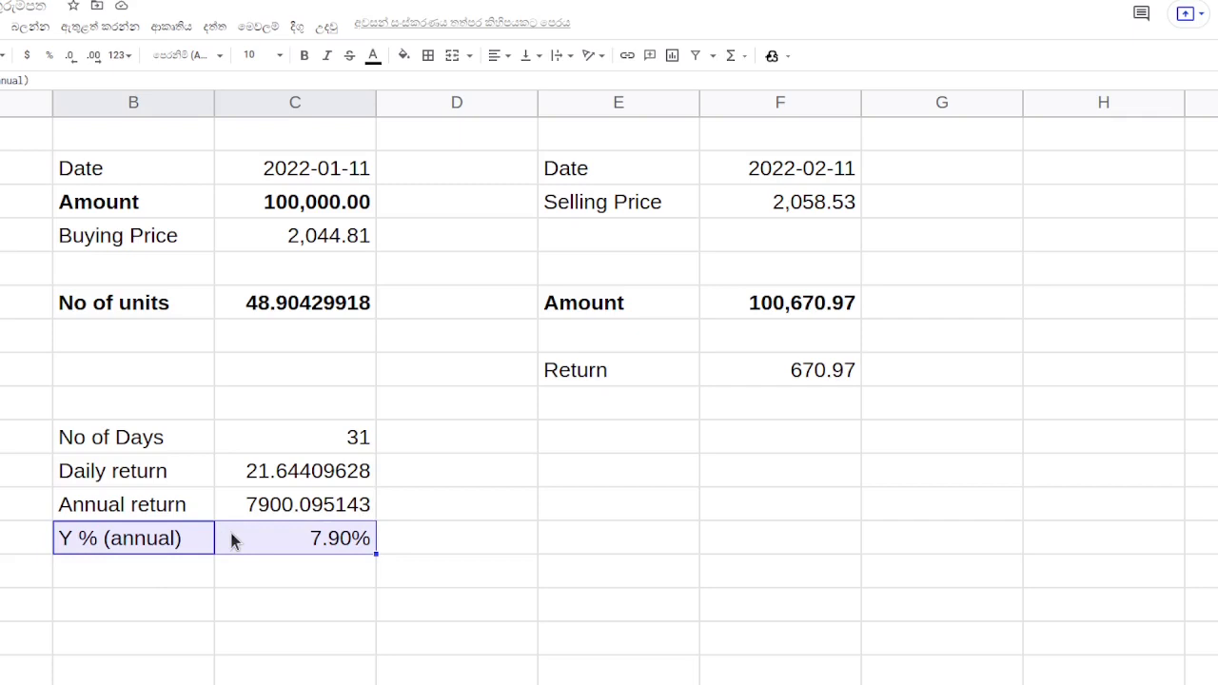
key("ctrl+b")
left_click(407, 528)
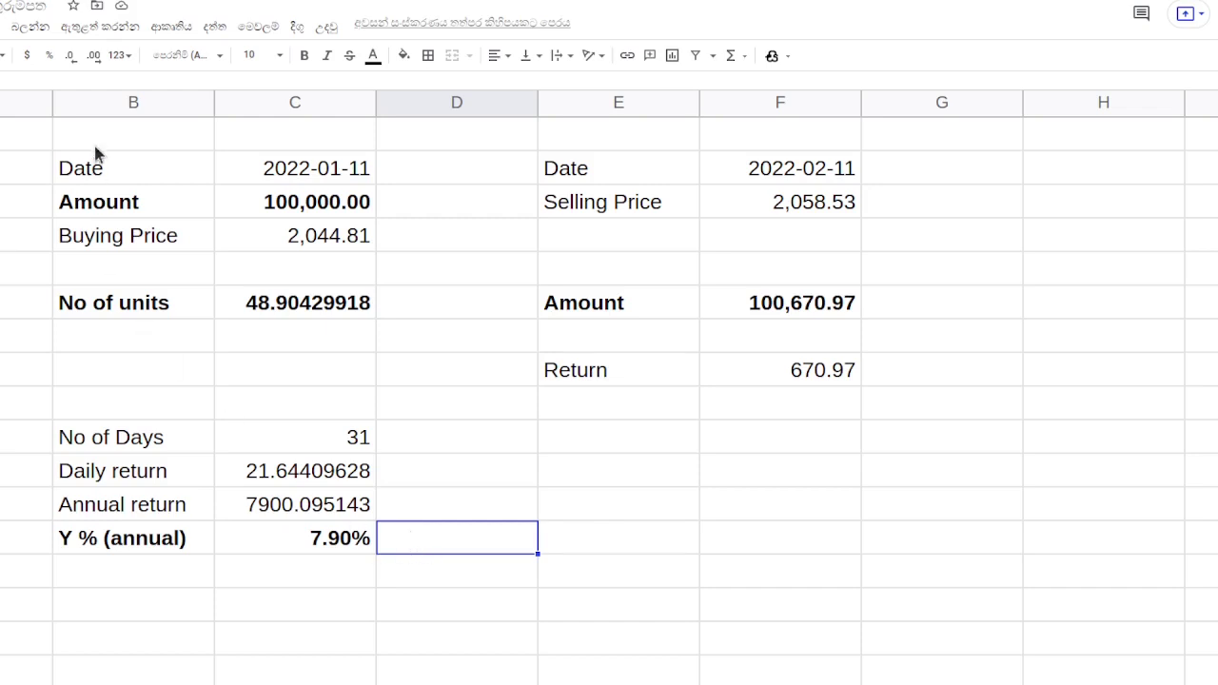
left_click_drag(94, 143, 772, 570)
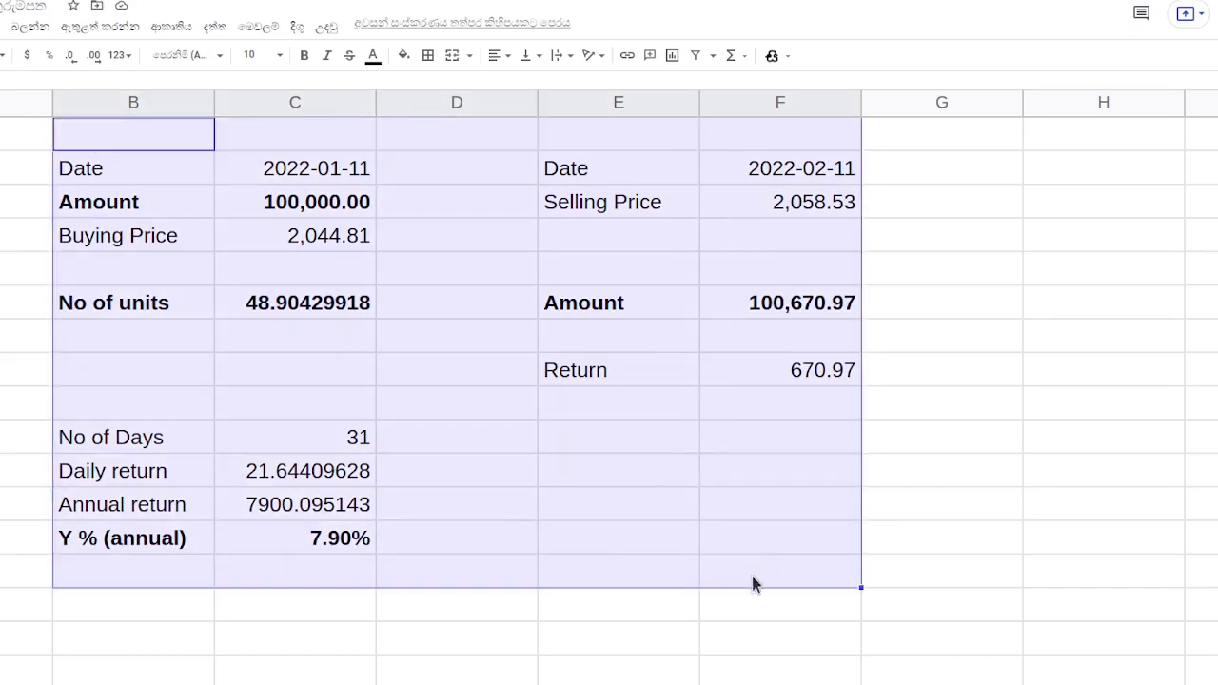
left_click(741, 618)
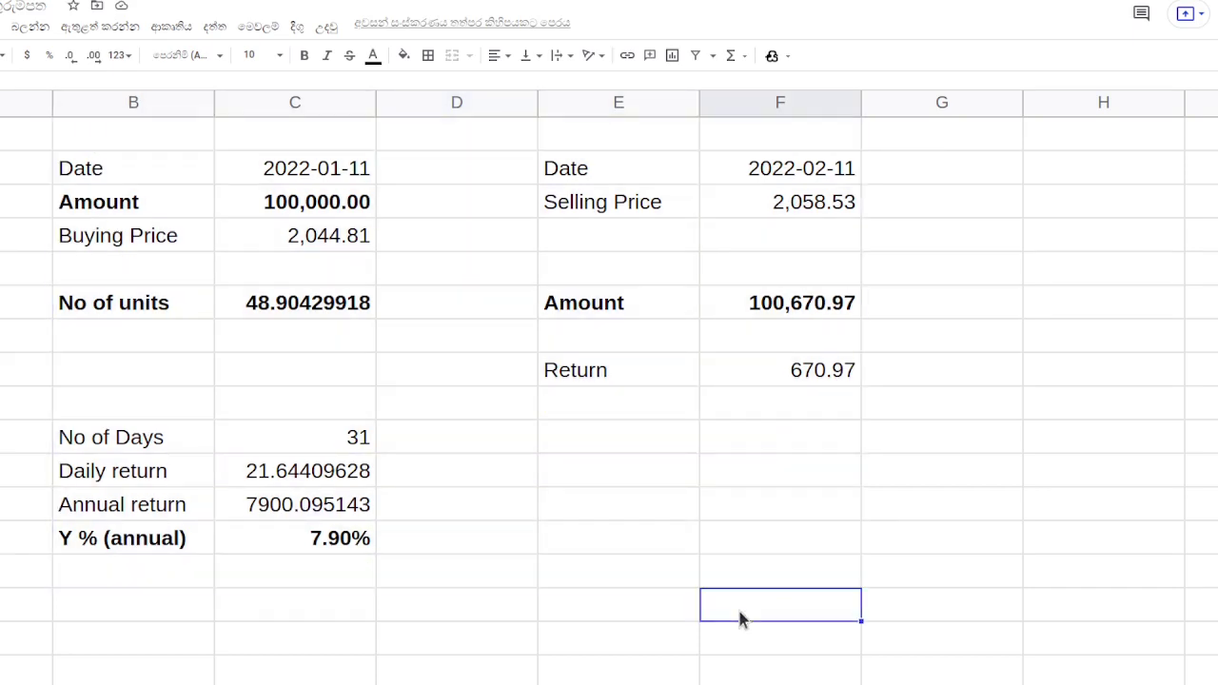